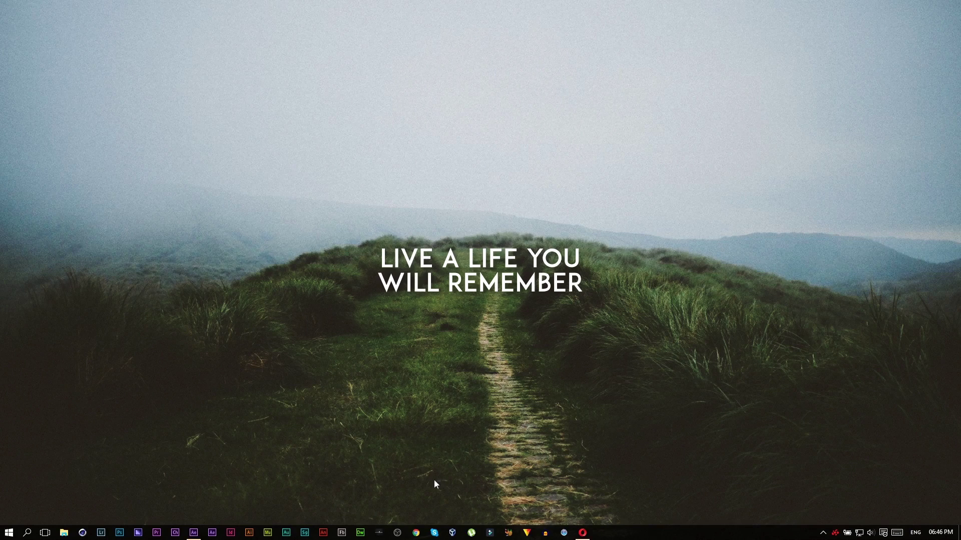
Bring the After Effects window with the check mark.aet project onto the screen
{"action": "left_click", "coordinate": [193, 533]}
Maximize After Effects and add a new empty shape layer to the Tutorial composition
{"action": "left_click", "coordinate": [788, 82]}
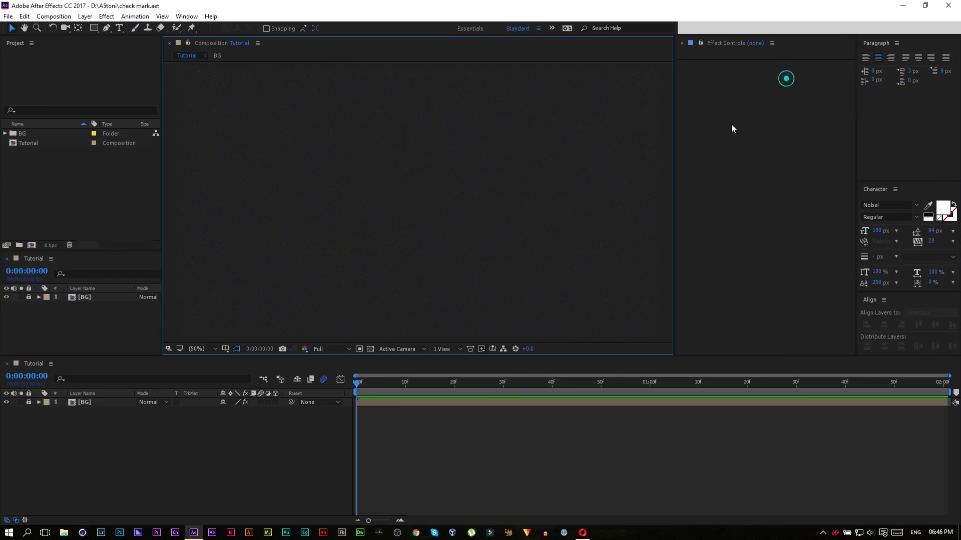
{"action": "right_click", "coordinate": [275, 442]}
{"action": "mouse_move", "coordinate": [281, 347]}
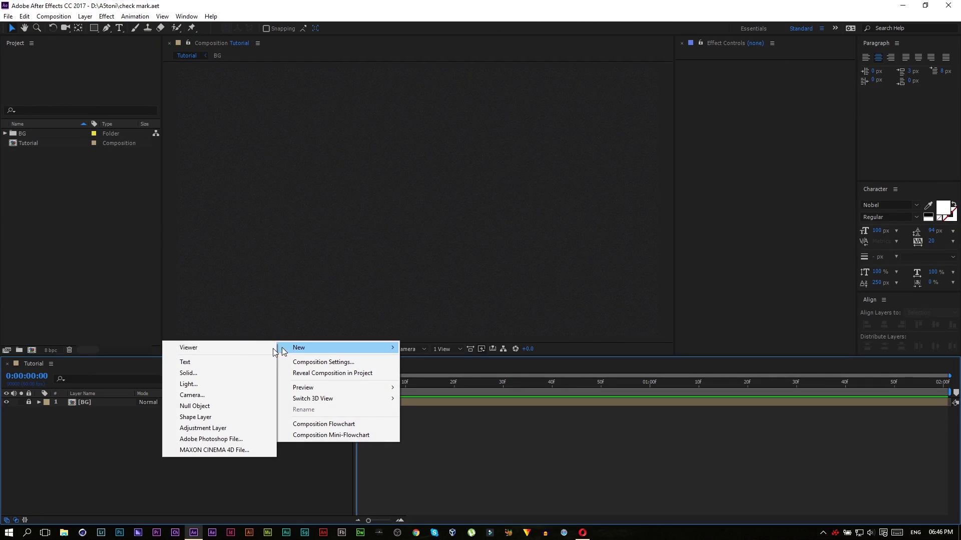
{"action": "left_click", "coordinate": [186, 414]}
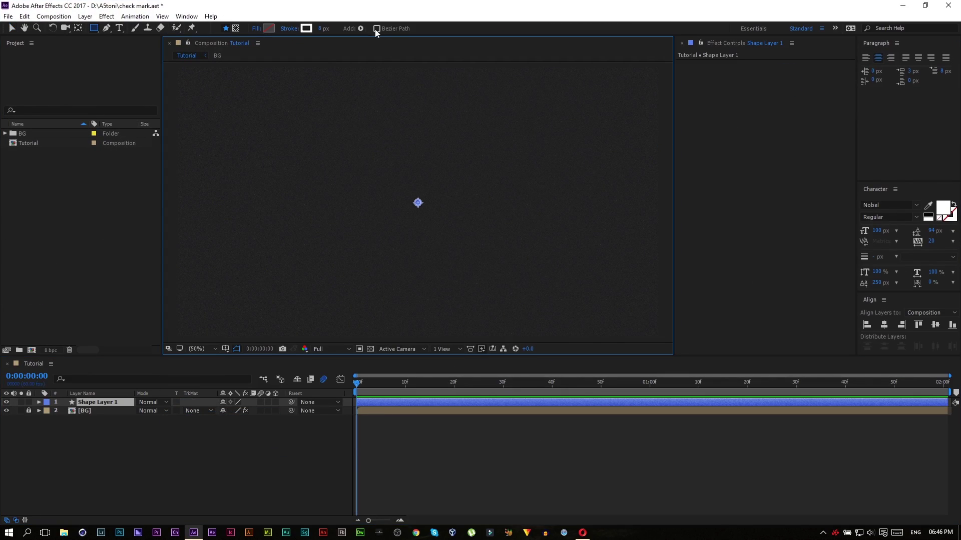
Give Shape Layer 1 an ellipse path and a white stroke, undoing the accidental red fill
{"action": "left_click", "coordinate": [362, 28]}
{"action": "left_click", "coordinate": [390, 56]}
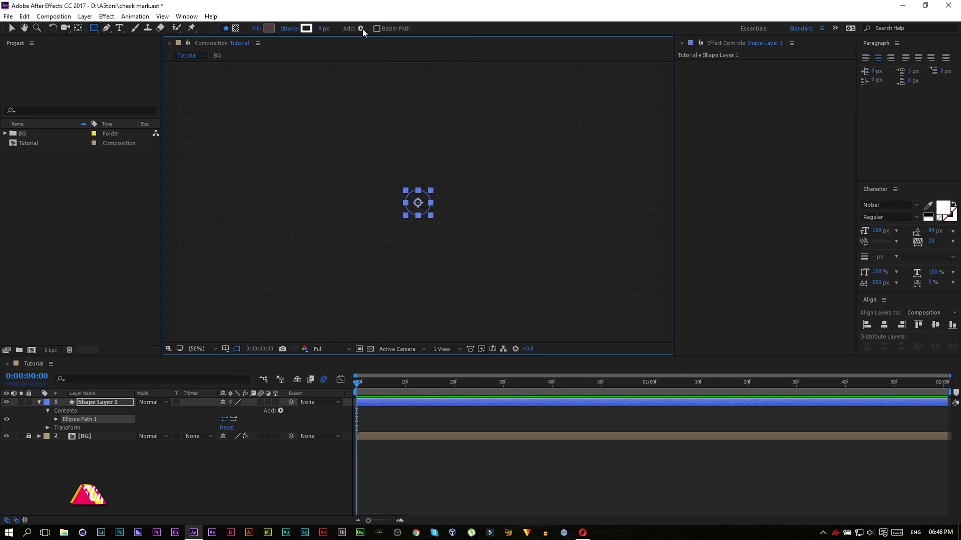
{"action": "left_click", "coordinate": [361, 29]}
{"action": "left_click", "coordinate": [396, 93]}
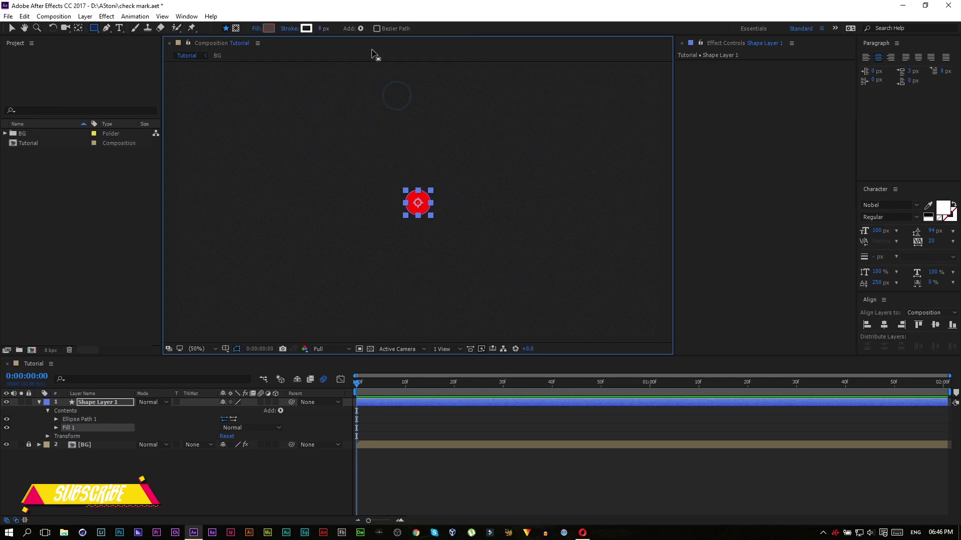
{"action": "key", "text": "ctrl+z"}
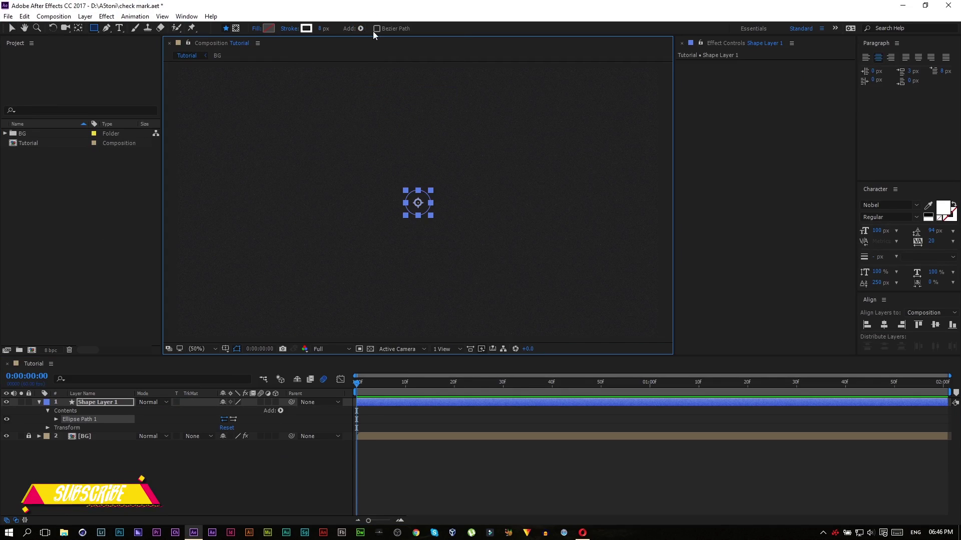
{"action": "left_click", "coordinate": [362, 29]}
{"action": "left_click", "coordinate": [395, 104]}
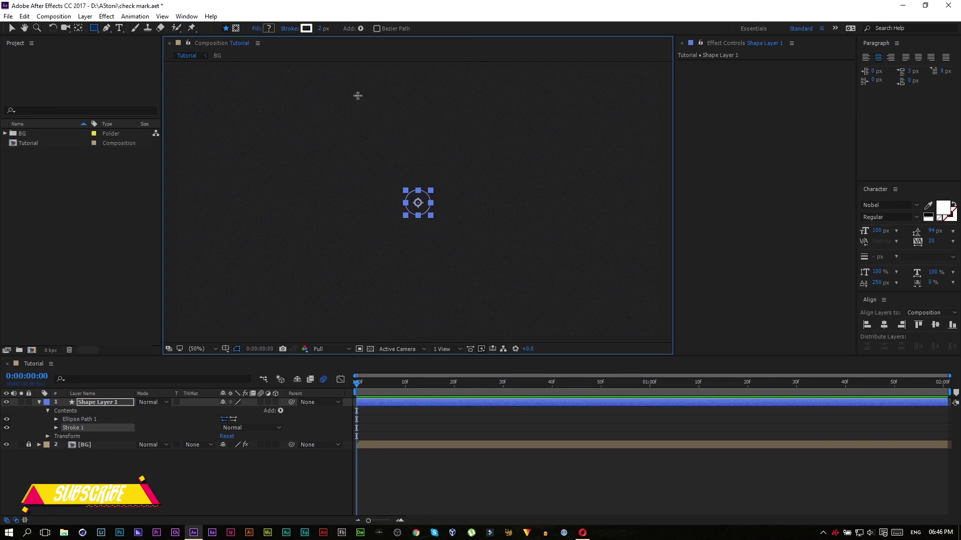
Set the stroke width and enlarge the ellipse to 380×380
{"action": "left_click", "coordinate": [321, 29]}
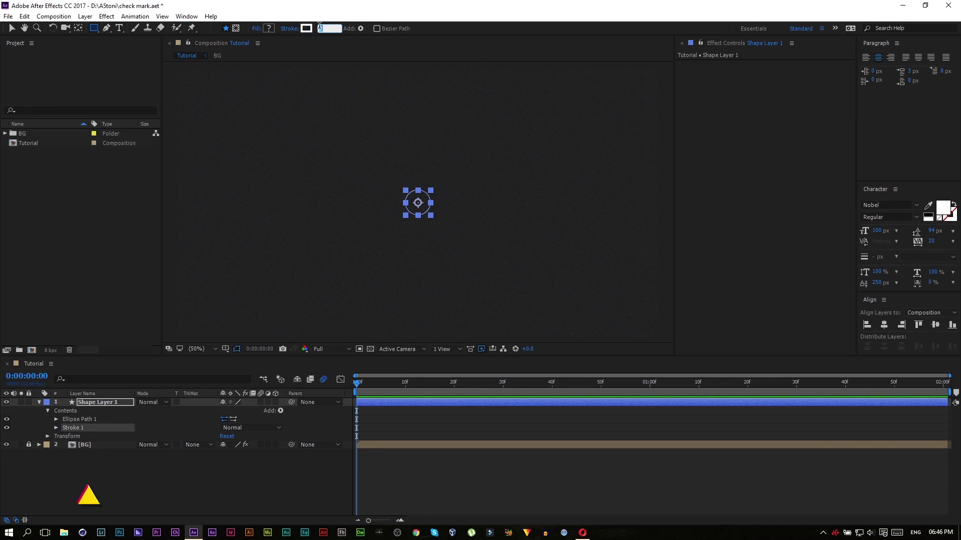
{"action": "type", "text": "5"}
{"action": "key", "text": "Return"}
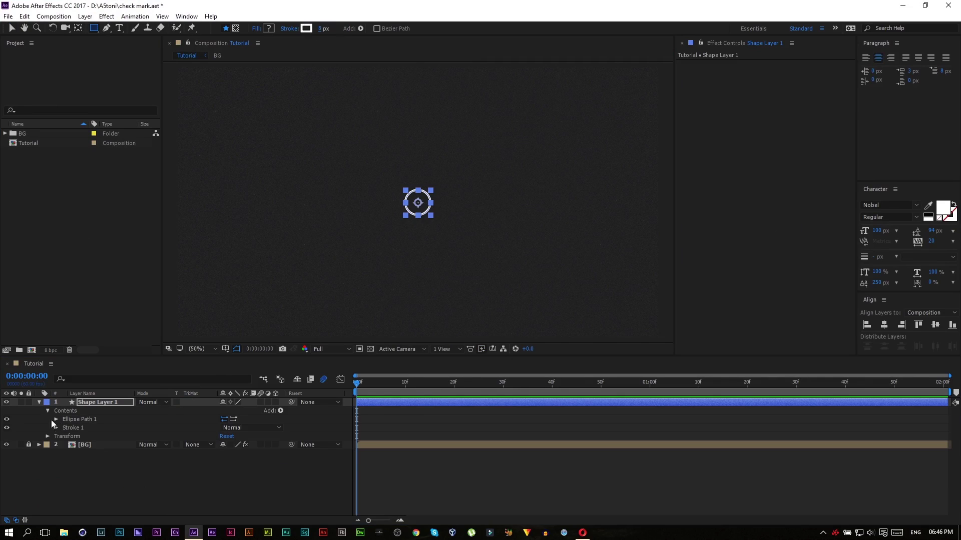
{"action": "left_click", "coordinate": [55, 420]}
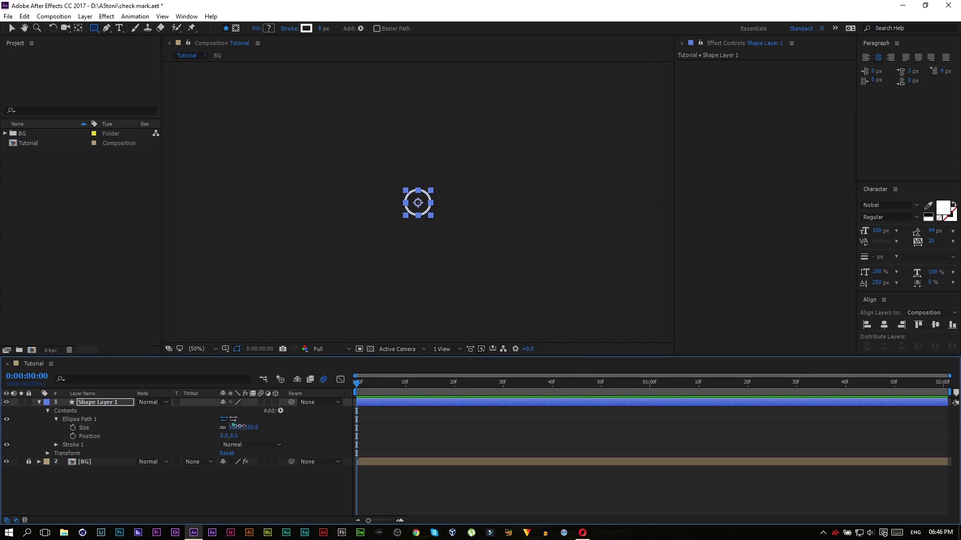
{"action": "left_click_drag", "start_coordinate": [239, 426], "coordinate": [380, 426]}
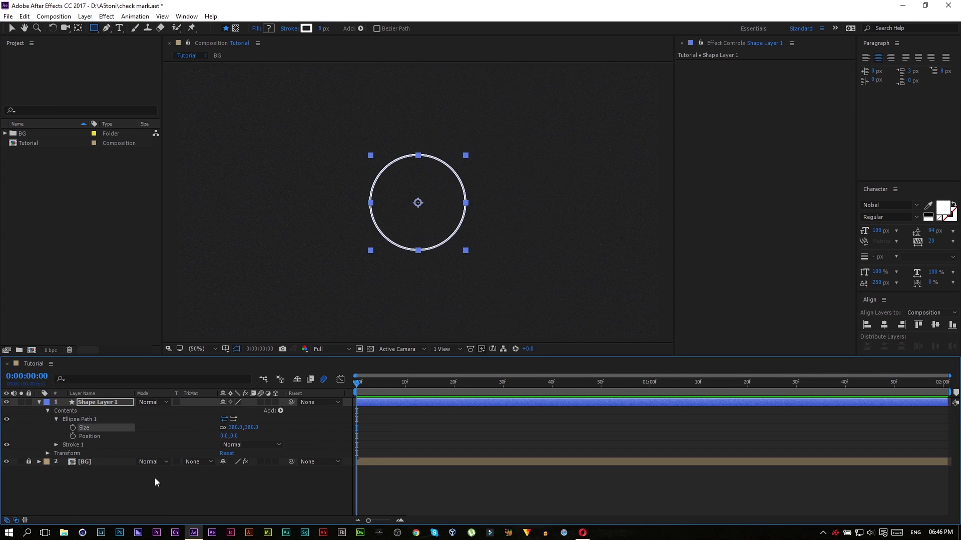
Collapse Shape Layer 1's properties and view the composition at 100% magnification
{"action": "left_click", "coordinate": [135, 479]}
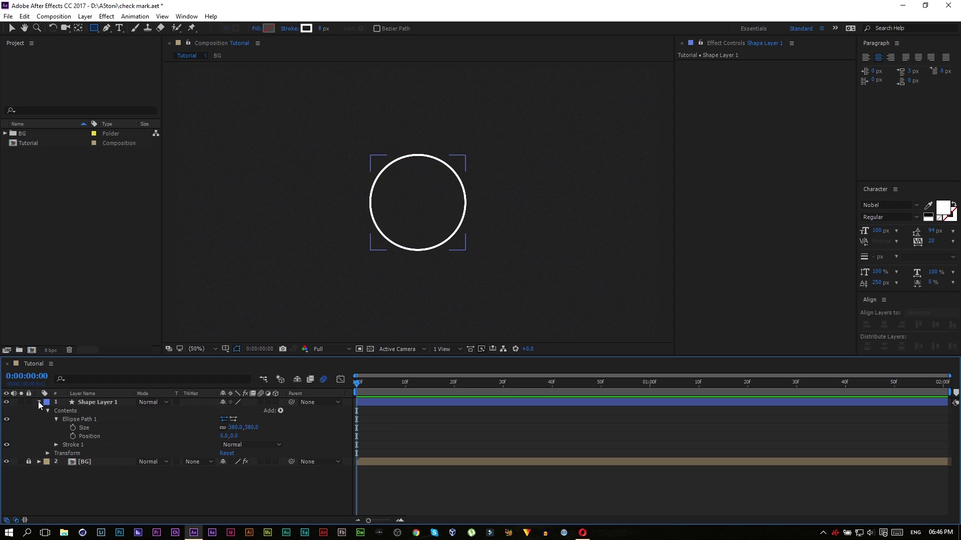
{"action": "left_click", "coordinate": [39, 403]}
{"action": "left_click", "coordinate": [93, 402]}
{"action": "key", "text": "slash"}
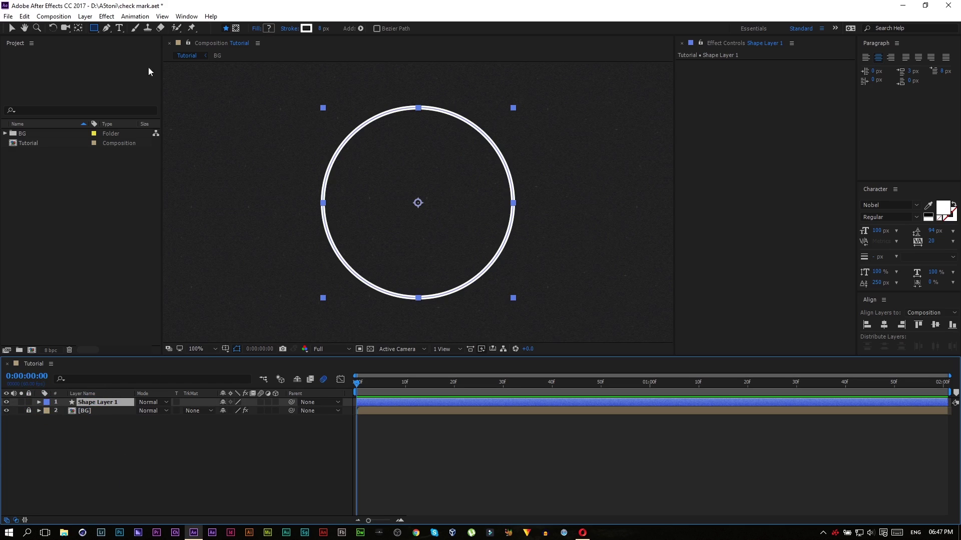
{"action": "left_click", "coordinate": [107, 29]}
{"action": "left_click", "coordinate": [230, 436]}
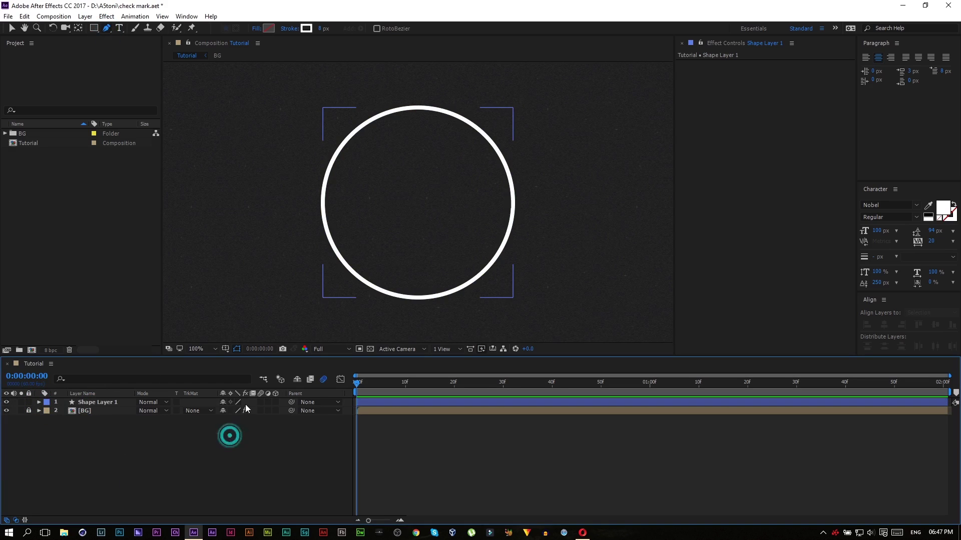
{"action": "left_click", "coordinate": [114, 405]}
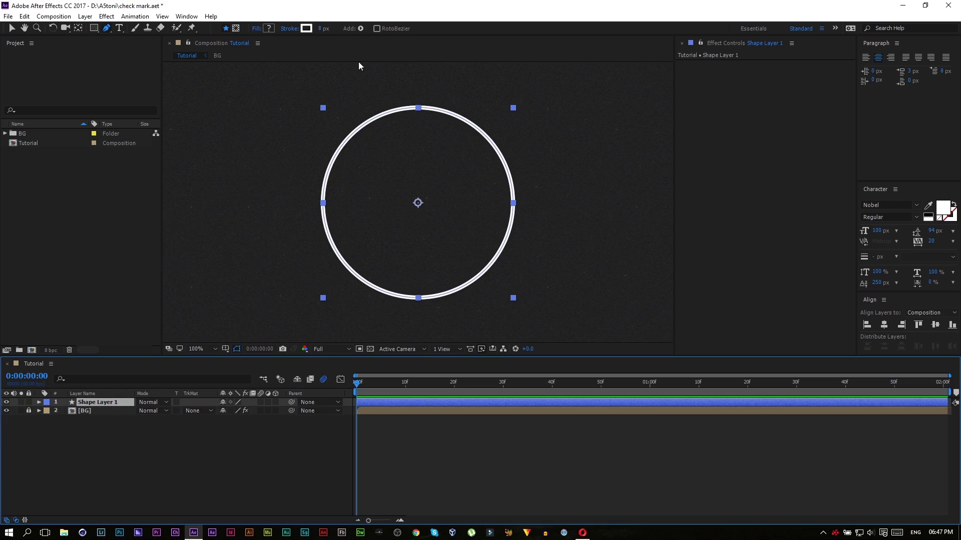
Add Trim Paths to the circle and set its End to 91%
{"action": "left_click", "coordinate": [361, 28]}
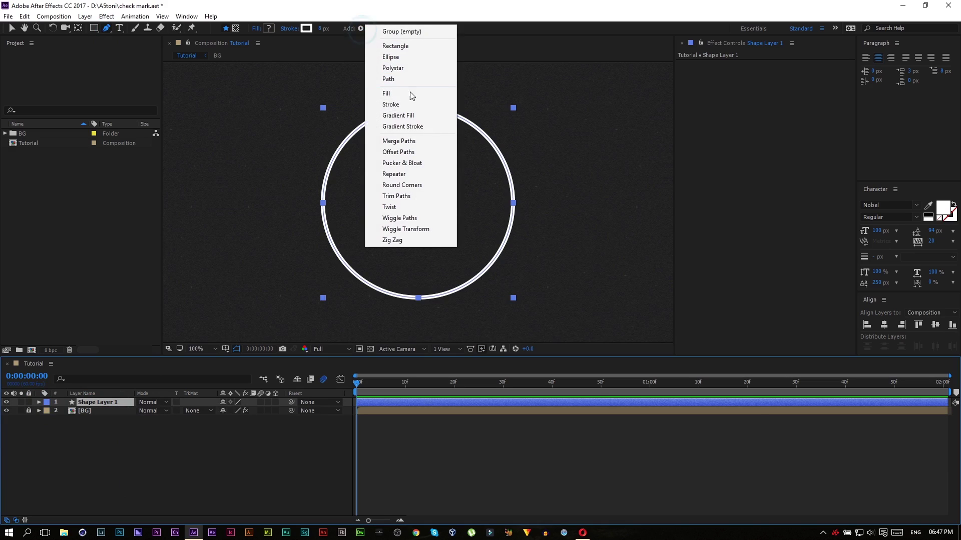
{"action": "left_click", "coordinate": [390, 196]}
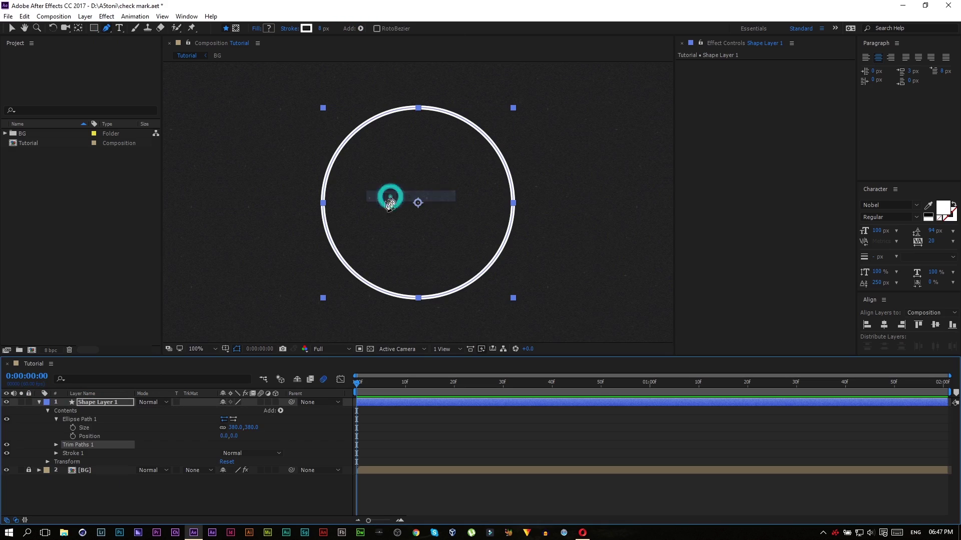
{"action": "left_click", "coordinate": [56, 445]}
{"action": "left_click_drag", "start_coordinate": [225, 462], "coordinate": [221, 462]}
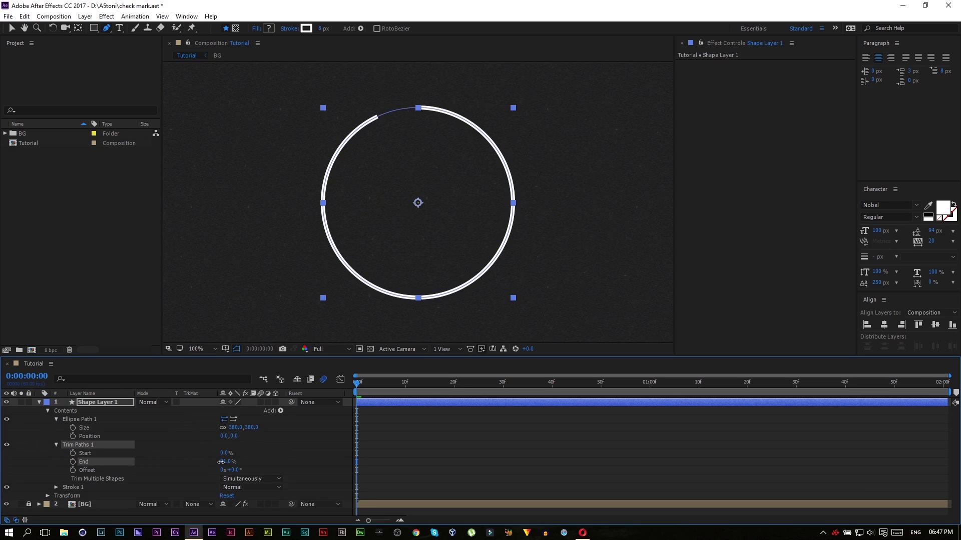
Rotate the circle layer to -46° so the gap sits at the upper left
{"action": "left_click", "coordinate": [113, 405]}
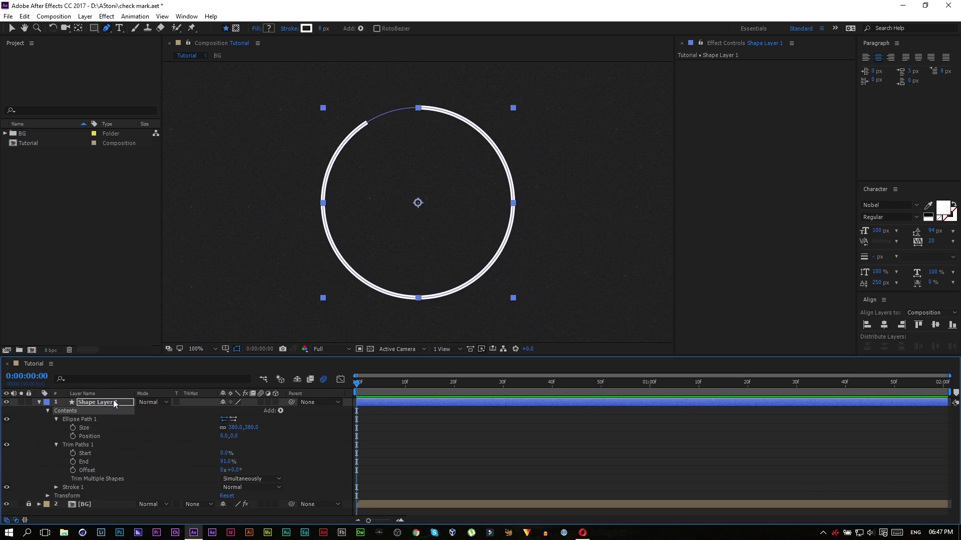
{"action": "key", "text": "r"}
{"action": "left_click_drag", "start_coordinate": [236, 410], "coordinate": [221, 419]}
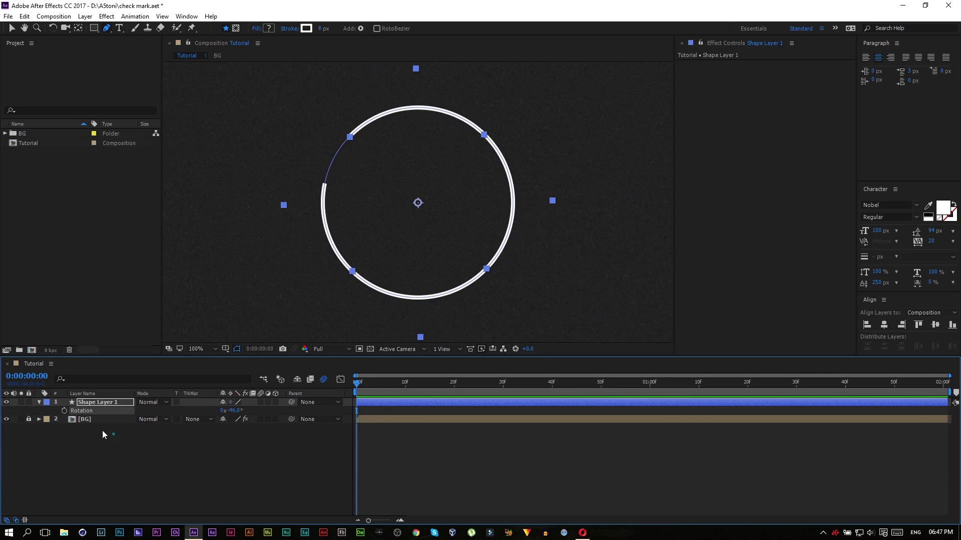
{"action": "left_click", "coordinate": [102, 430]}
Set the circle's stroke Line Cap to Round Cap and collapse the layer
{"action": "left_click", "coordinate": [40, 402]}
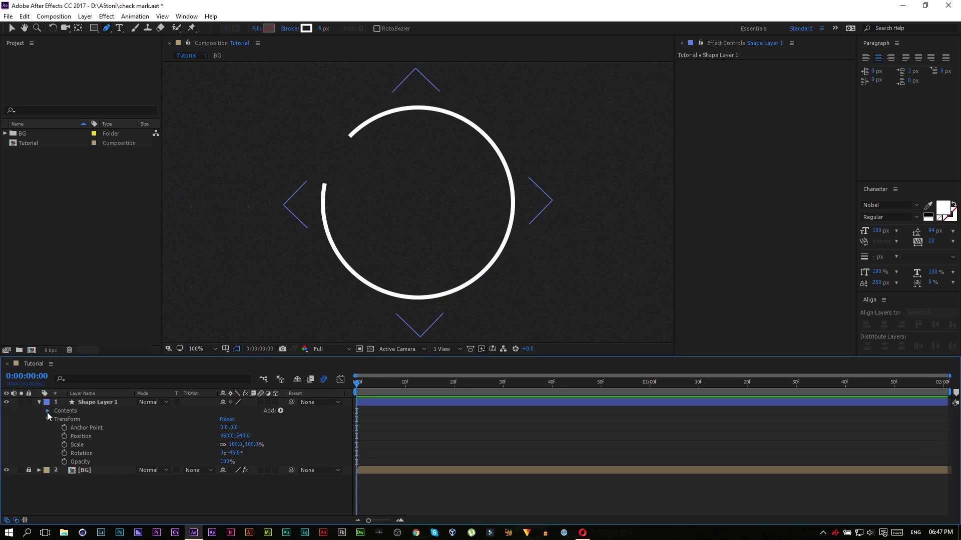
{"action": "left_click", "coordinate": [48, 412]}
{"action": "left_click", "coordinate": [56, 435]}
{"action": "left_click", "coordinate": [250, 479]}
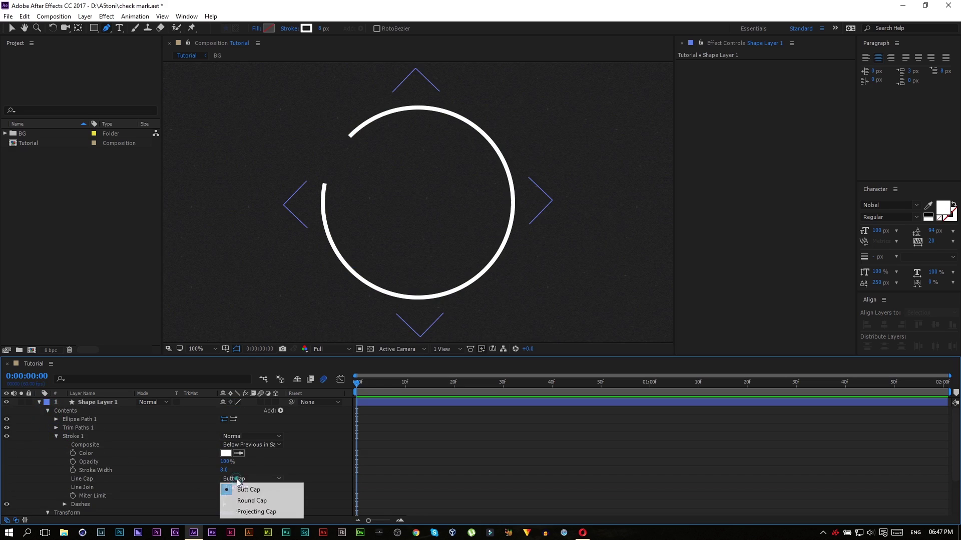
{"action": "left_click", "coordinate": [250, 502]}
{"action": "left_click", "coordinate": [39, 402]}
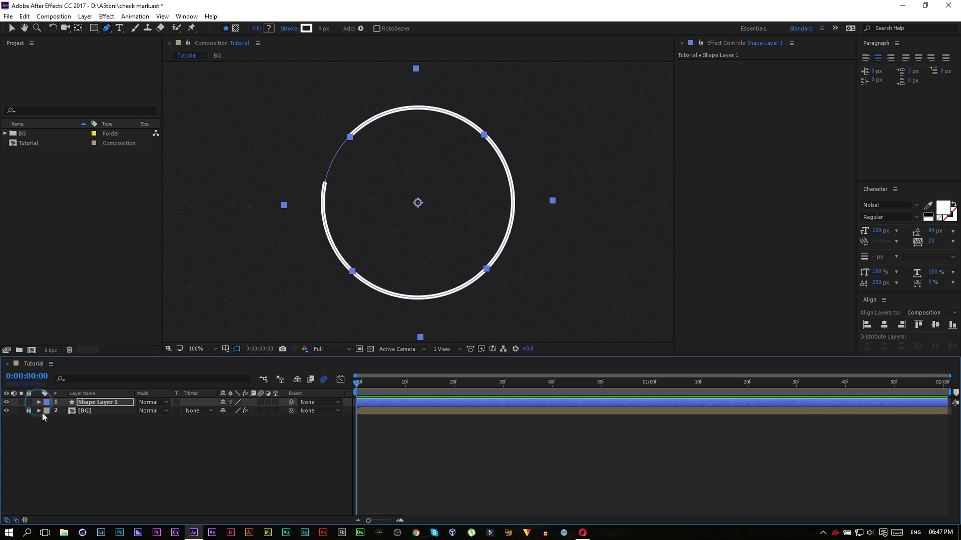
{"action": "left_click", "coordinate": [143, 442]}
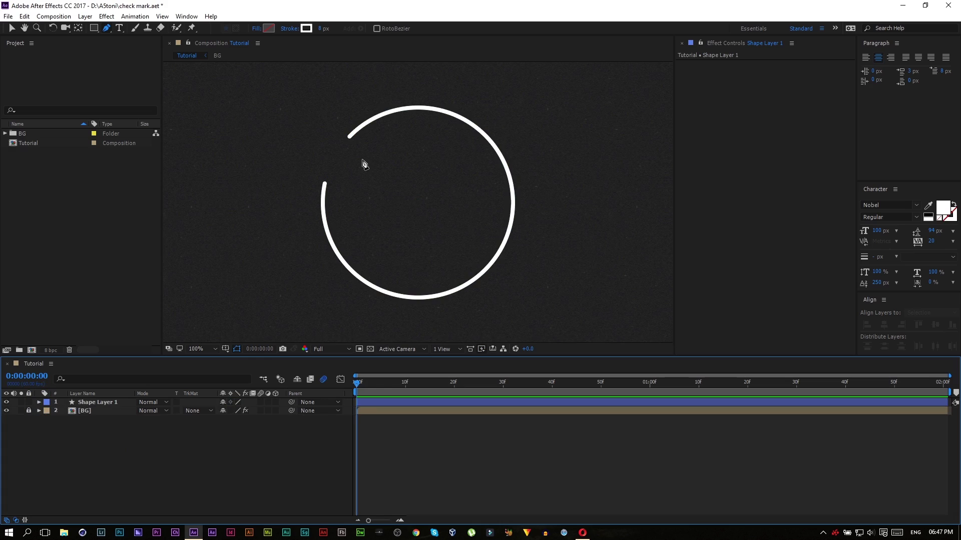
Draw a three-point check mark path inside the circle at 200% zoom and lower its bottom corner
{"action": "key", "text": "period"}
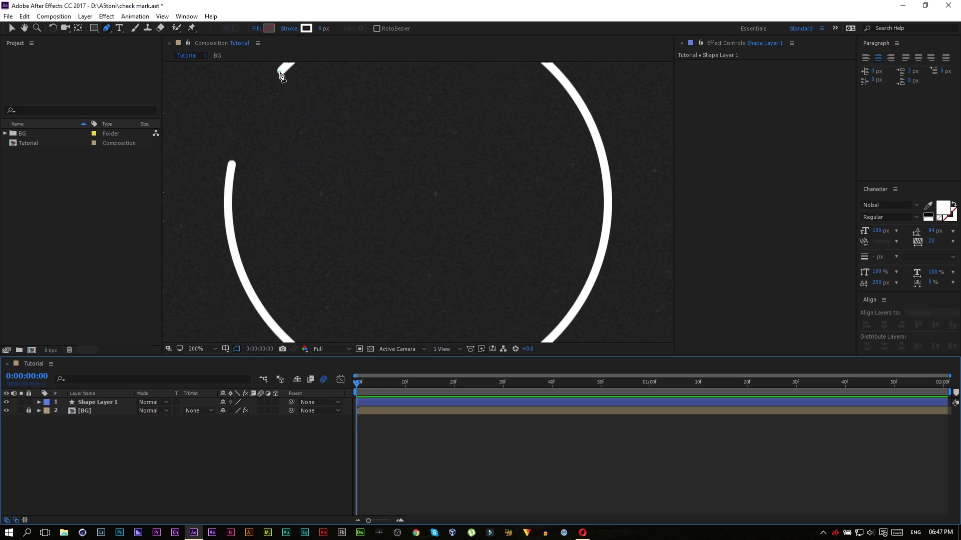
{"action": "left_click", "coordinate": [280, 72]}
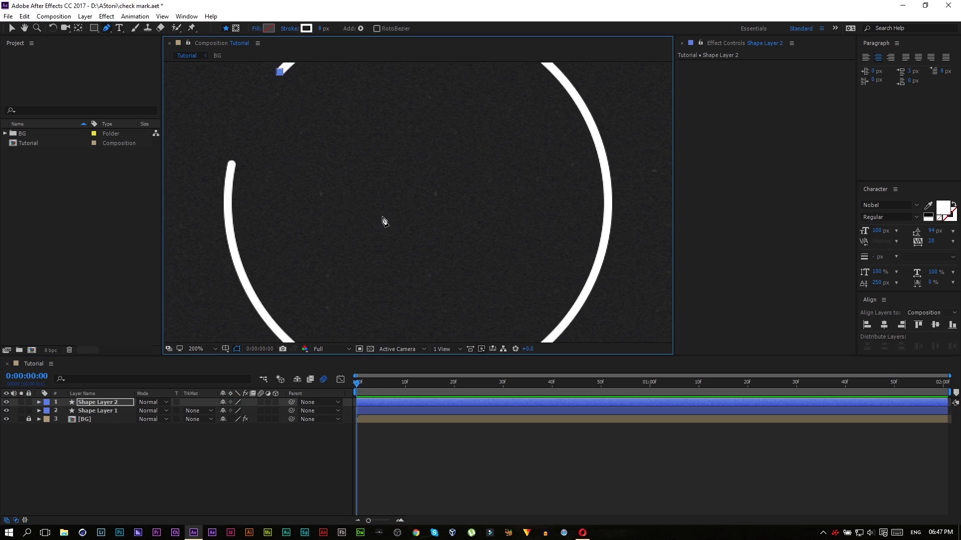
{"action": "left_click", "coordinate": [380, 217]}
{"action": "left_click", "coordinate": [522, 82]}
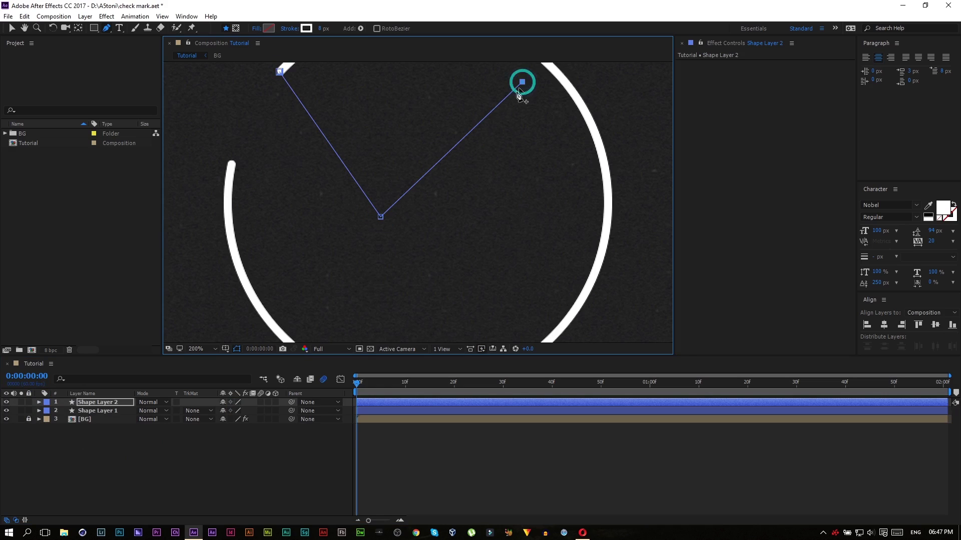
{"action": "left_click", "coordinate": [382, 216]}
{"action": "key", "text": "comma"}
{"action": "key", "text": "comma"}
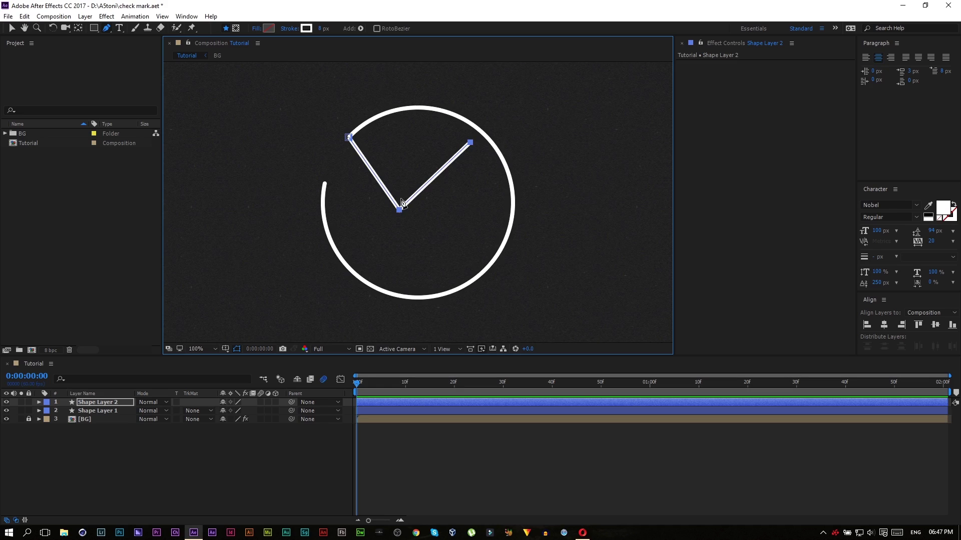
{"action": "left_click_drag", "start_coordinate": [399, 211], "coordinate": [401, 219]}
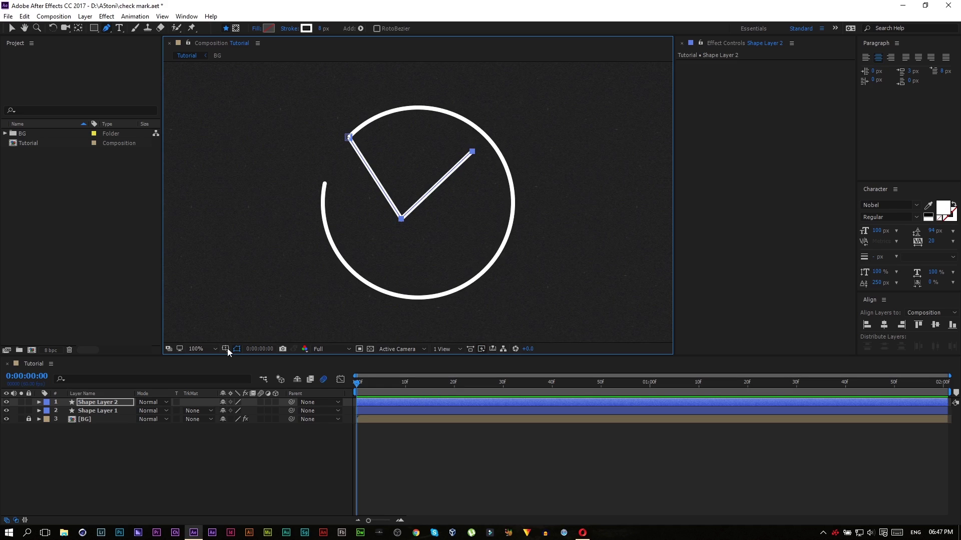
Nudge the check mark's points using a proportional grid, then hide the grid and zoom to 200%
{"action": "left_click", "coordinate": [227, 348]}
{"action": "left_click", "coordinate": [260, 371]}
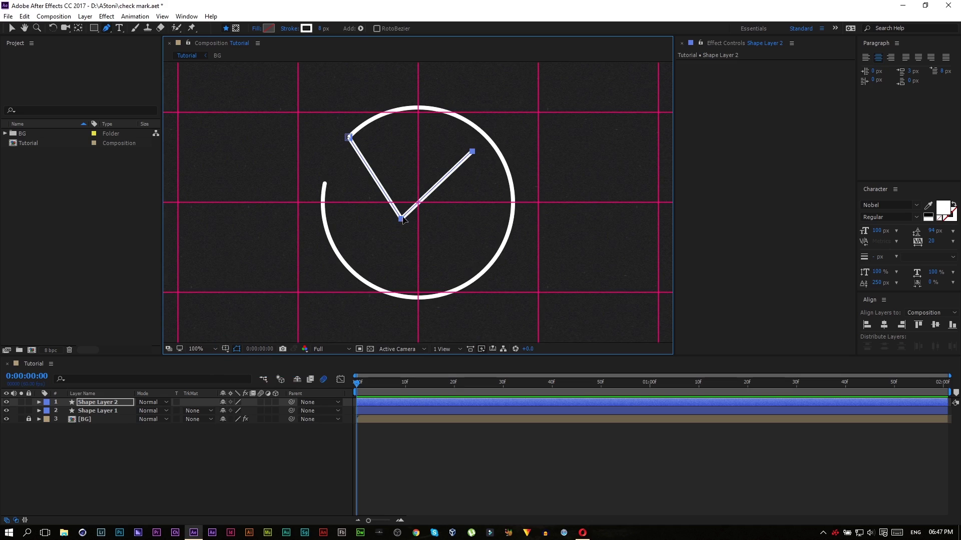
{"action": "left_click_drag", "start_coordinate": [404, 221], "coordinate": [406, 223]}
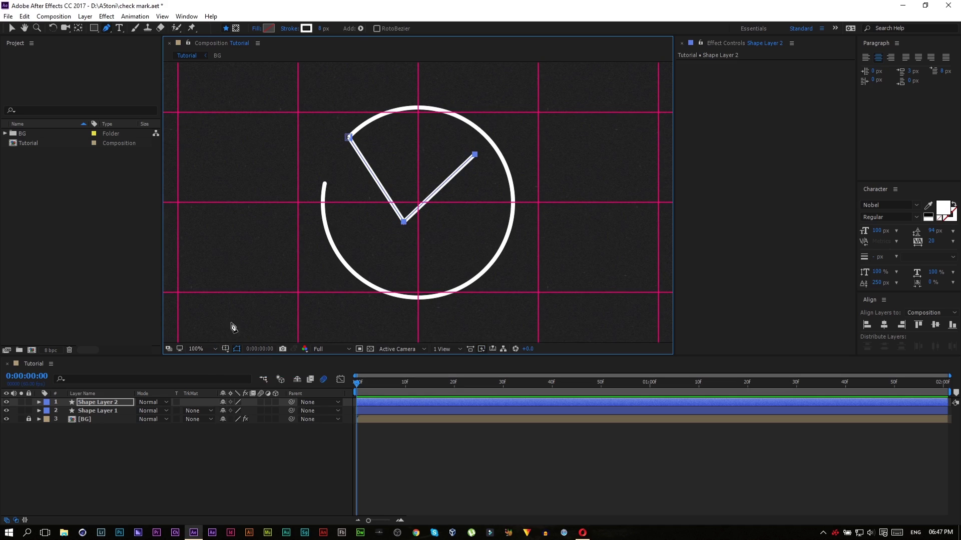
{"action": "left_click", "coordinate": [226, 350]}
{"action": "left_click", "coordinate": [232, 370]}
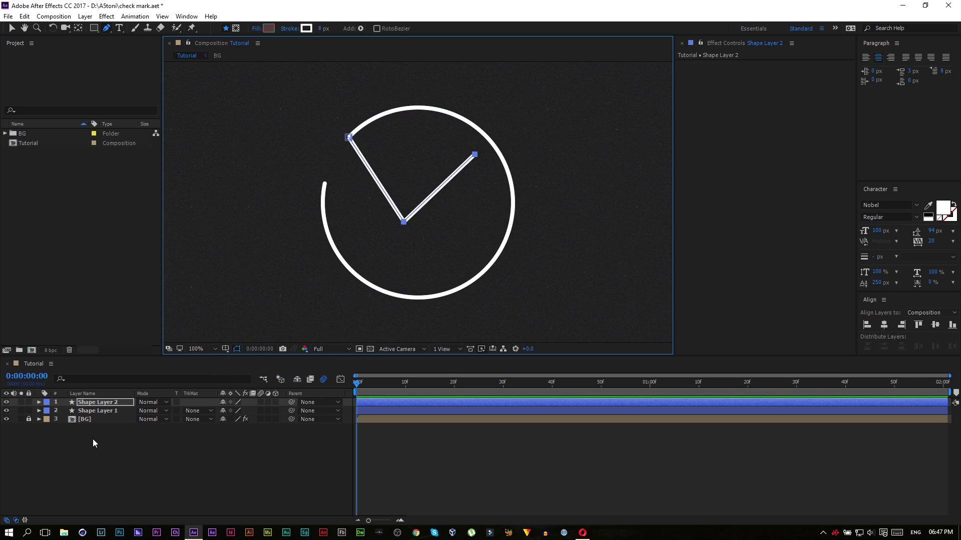
{"action": "left_click", "coordinate": [92, 439]}
{"action": "key", "text": "period"}
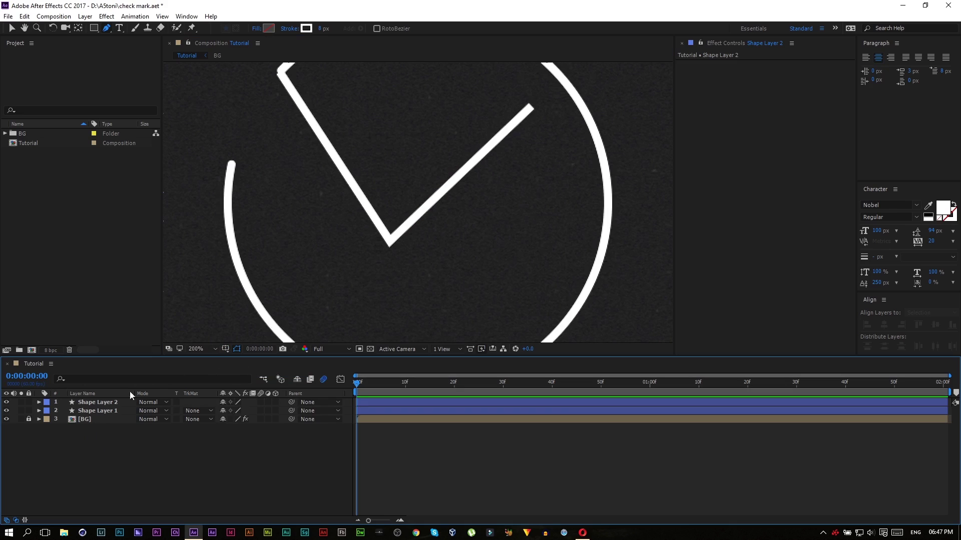
Move the check mark's top-left corner point onto the circle's white stroke
{"action": "left_click", "coordinate": [105, 394]}
{"action": "left_click", "coordinate": [105, 402]}
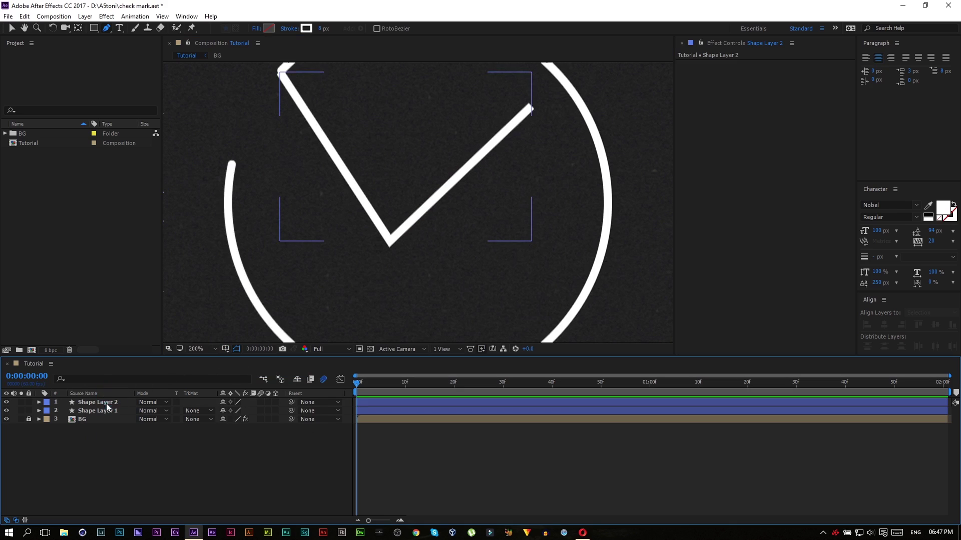
{"action": "left_click", "coordinate": [280, 73]}
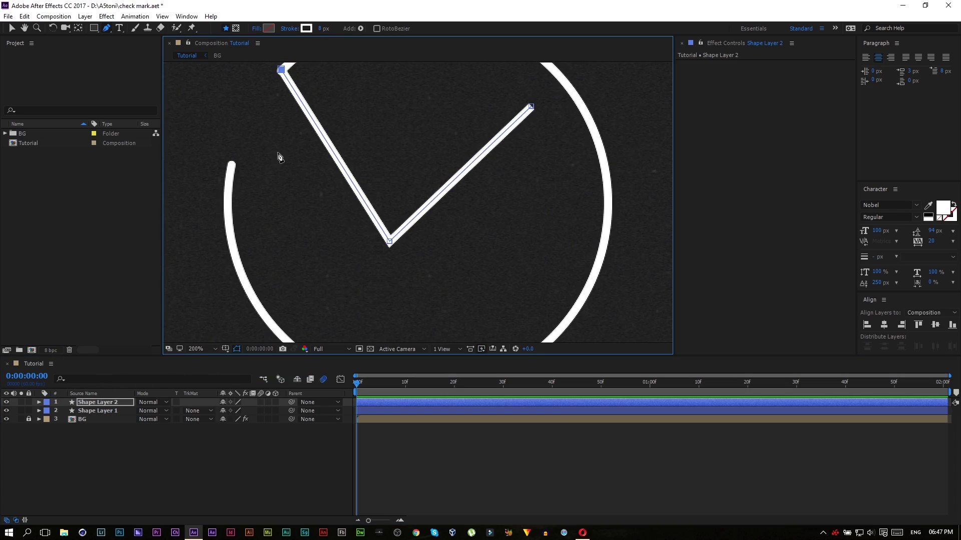
{"action": "left_click", "coordinate": [166, 442]}
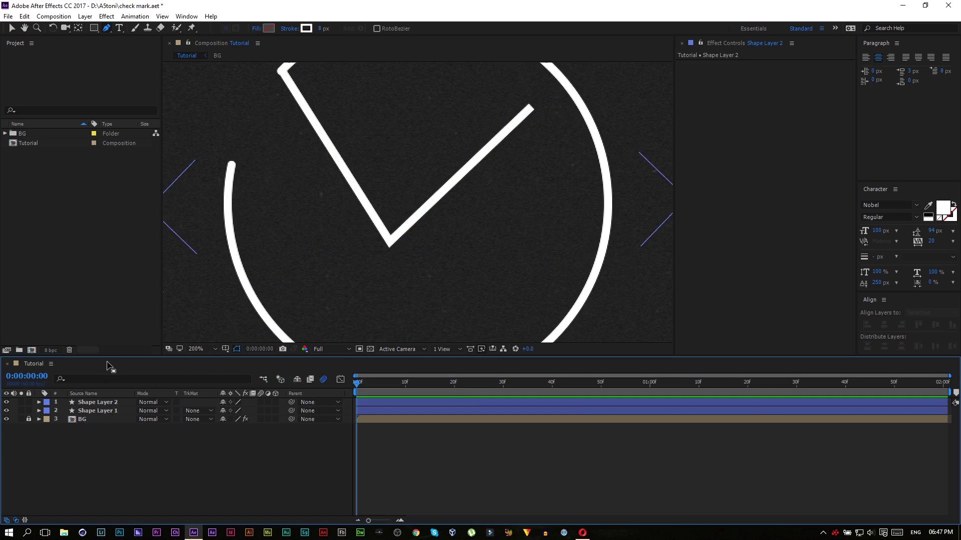
{"action": "scroll", "coordinate": [294, 214], "scroll_direction": "up", "scroll_amount": 2}
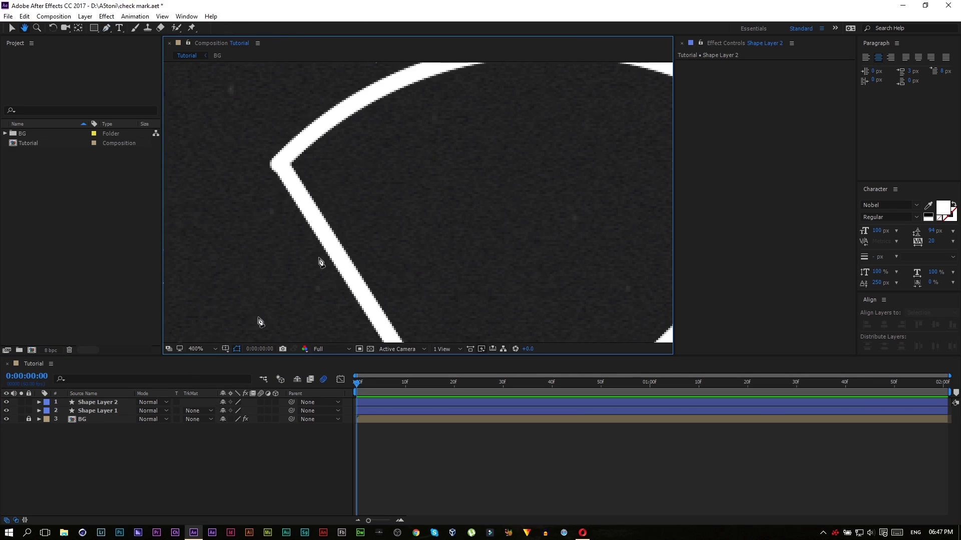
{"action": "left_click", "coordinate": [274, 161]}
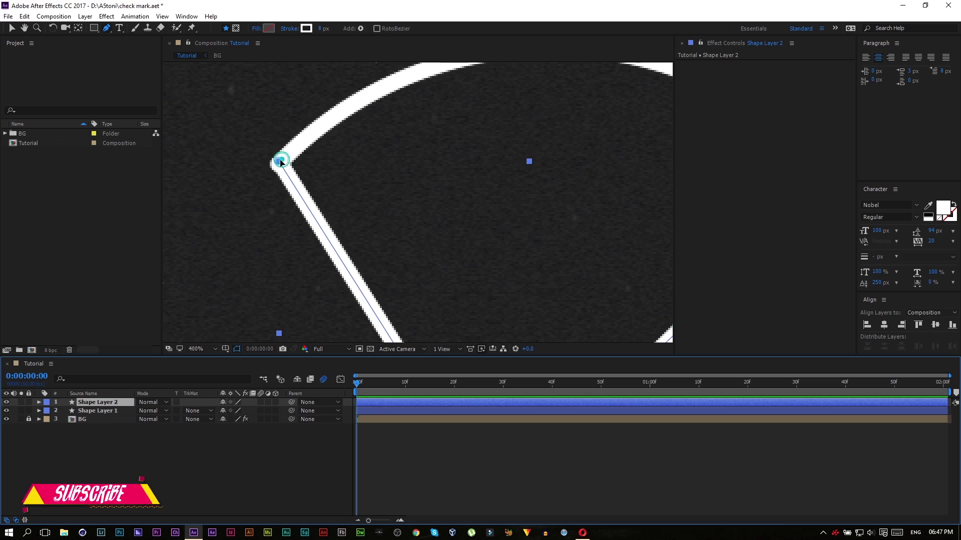
{"action": "left_click_drag", "start_coordinate": [280, 161], "coordinate": [276, 163]}
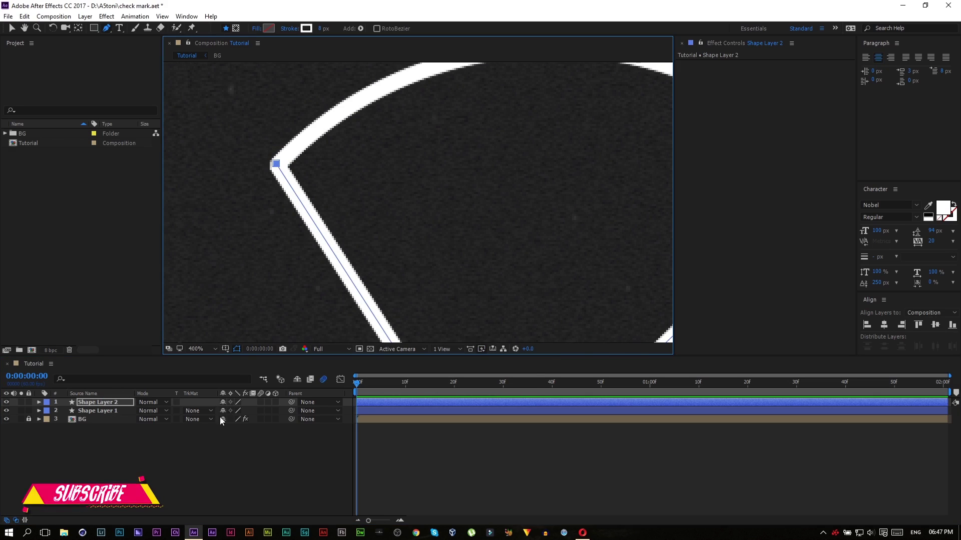
Zoom back out, centre the check mark in view, and expand Shape Layer 2
{"action": "left_click", "coordinate": [186, 444]}
{"action": "scroll", "coordinate": [343, 236], "scroll_direction": "down", "scroll_amount": 4}
{"action": "left_click_drag", "start_coordinate": [367, 200], "coordinate": [286, 131]}
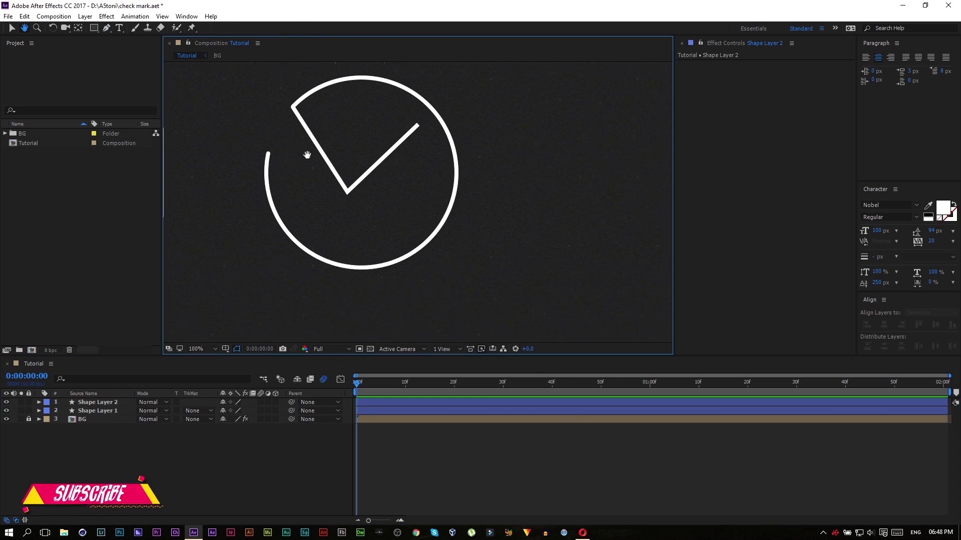
{"action": "left_click", "coordinate": [44, 405]}
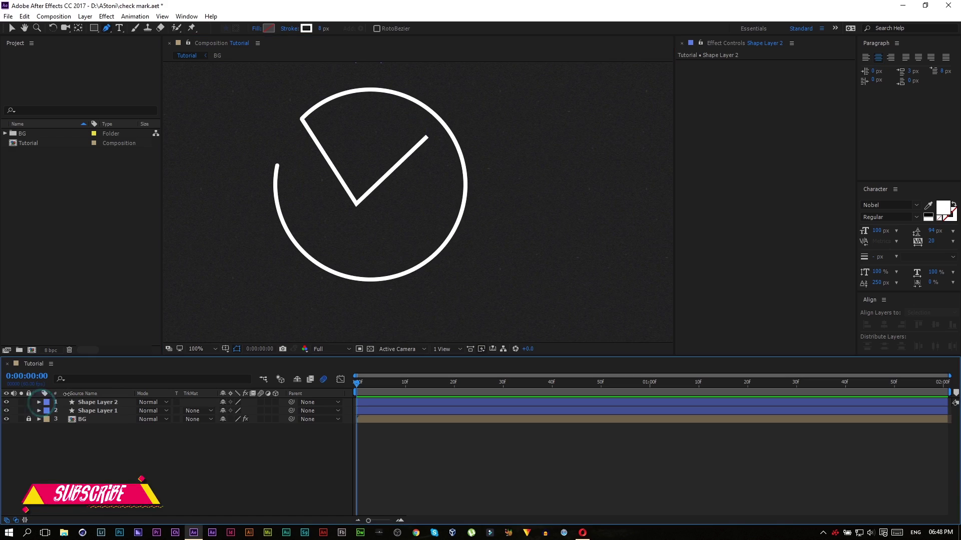
{"action": "left_click", "coordinate": [39, 403]}
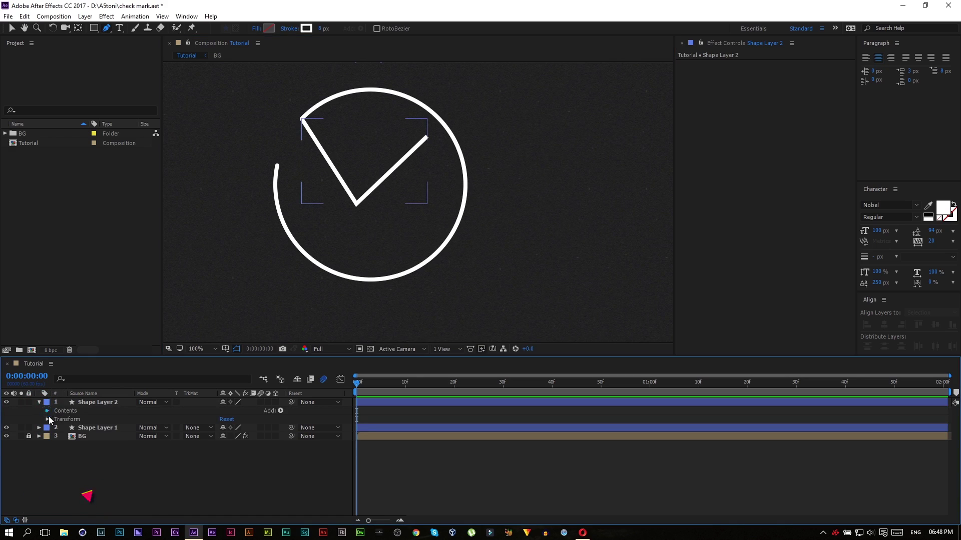
Set the check mark's Stroke 1 Line Cap to Round Cap and collapse the layer
{"action": "left_click", "coordinate": [48, 411]}
{"action": "left_click", "coordinate": [56, 419]}
{"action": "left_click", "coordinate": [64, 436]}
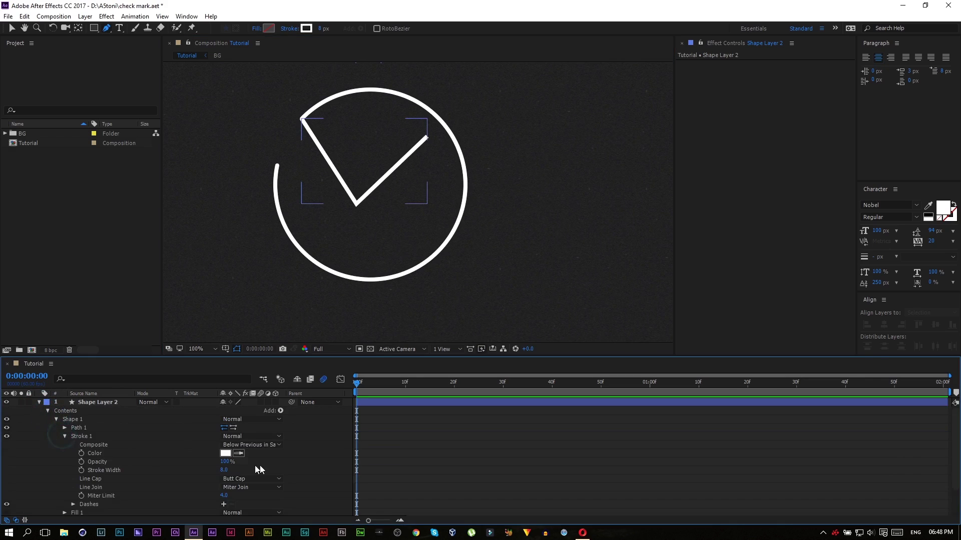
{"action": "left_click", "coordinate": [250, 479]}
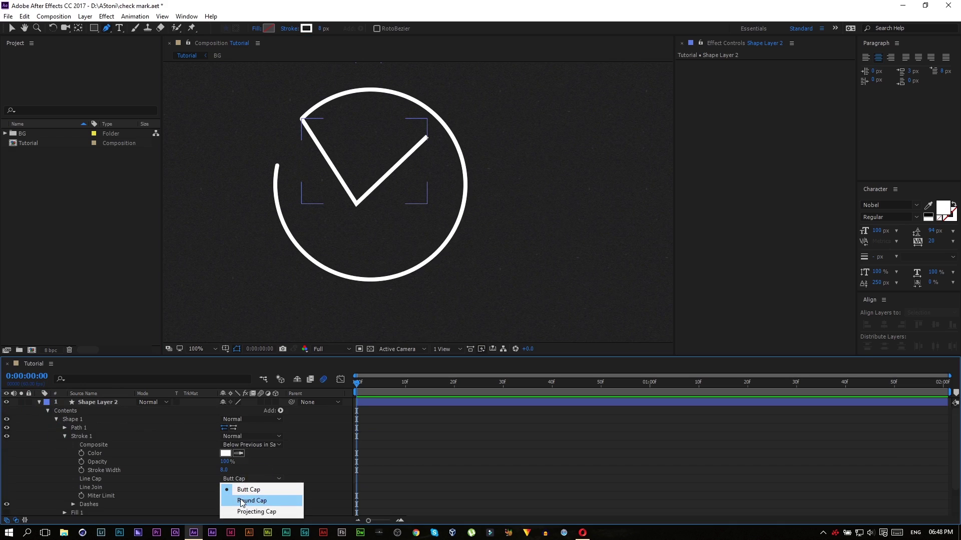
{"action": "left_click", "coordinate": [241, 501]}
{"action": "left_click", "coordinate": [39, 403]}
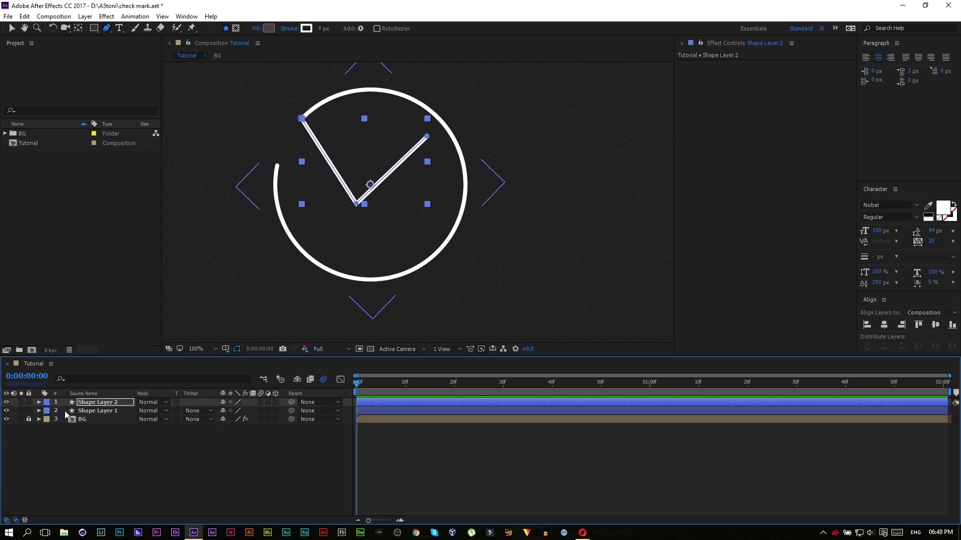
{"action": "left_click", "coordinate": [360, 29]}
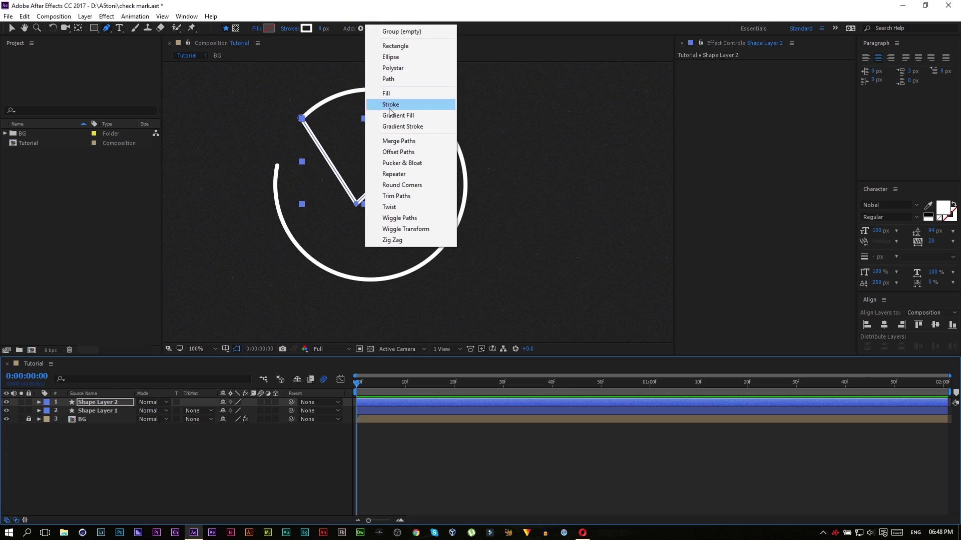
Add Trim Paths to the check mark and trim its End down to 0%
{"action": "left_click", "coordinate": [393, 196]}
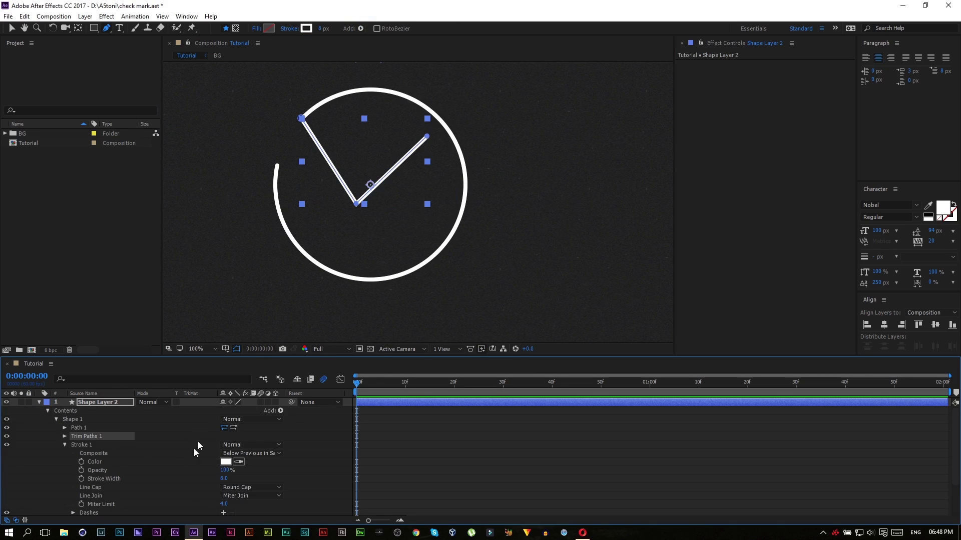
{"action": "left_click", "coordinate": [65, 436]}
{"action": "left_click_drag", "start_coordinate": [224, 454], "coordinate": [144, 441]}
{"action": "left_click", "coordinate": [39, 402]}
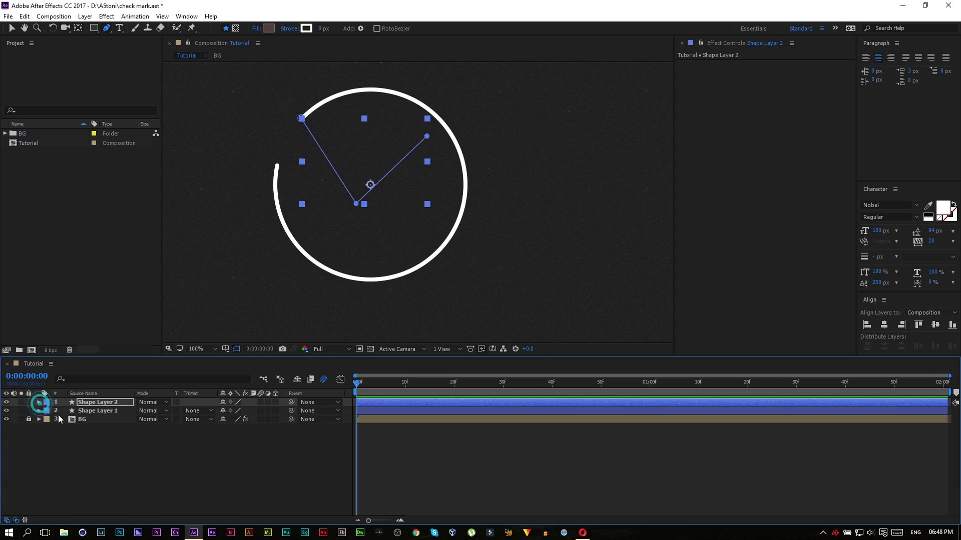
Select the circle layer and reveal its Trim Paths 1 settings
{"action": "left_click", "coordinate": [61, 412]}
{"action": "left_click", "coordinate": [40, 411]}
{"action": "scroll", "coordinate": [71, 412], "scroll_direction": "down", "scroll_amount": 3}
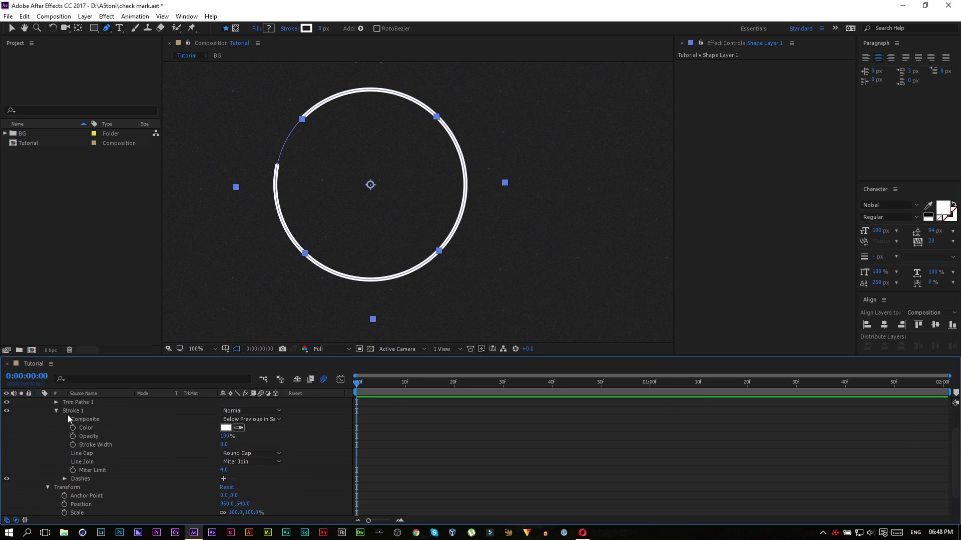
{"action": "left_click", "coordinate": [56, 410]}
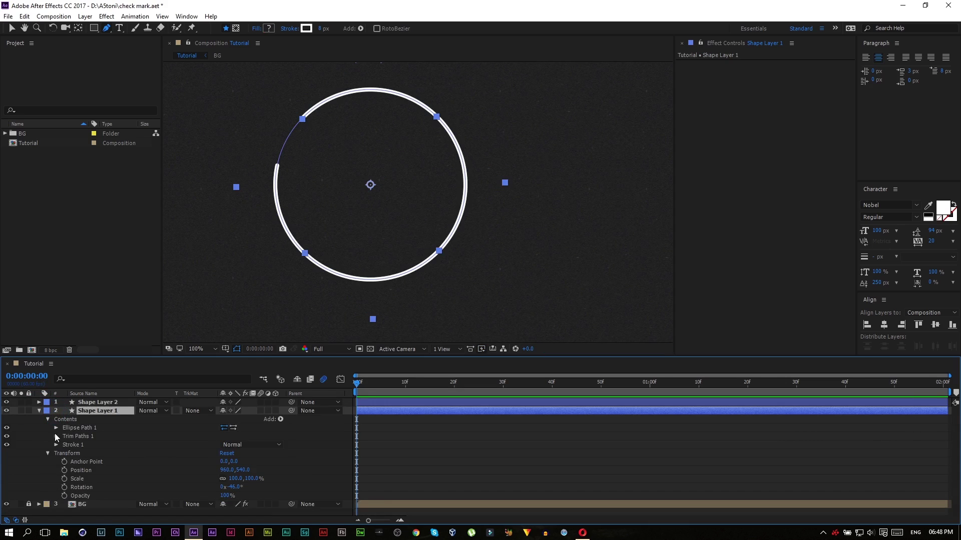
{"action": "left_click", "coordinate": [56, 435]}
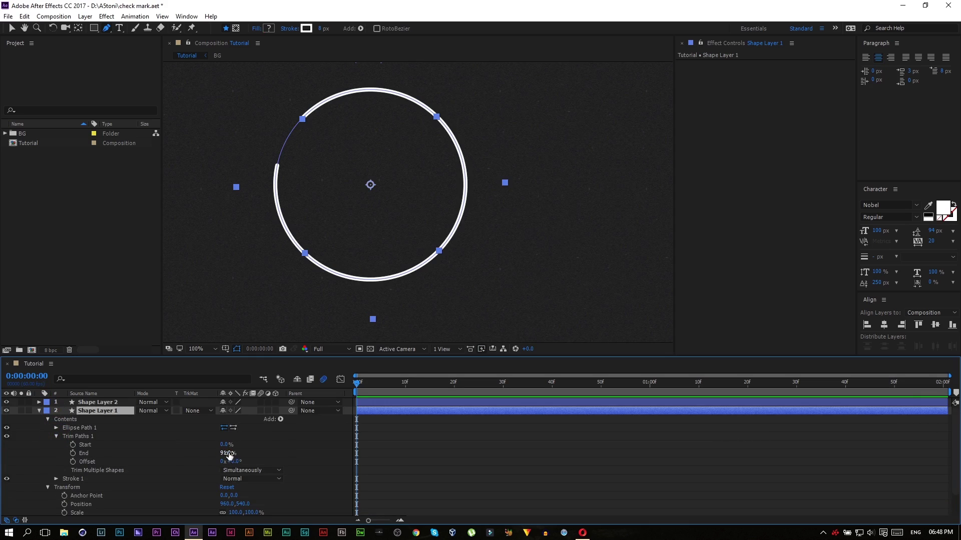
Keyframe the circle's Trim Paths End from 100% at 0:00 to 0% at 1:00
{"action": "left_click_drag", "start_coordinate": [229, 454], "coordinate": [247, 445]}
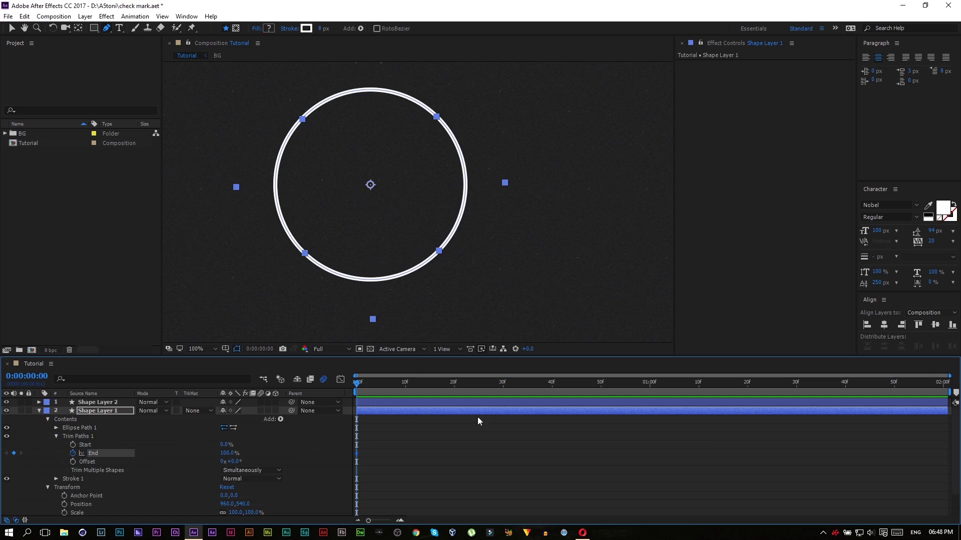
{"action": "left_click", "coordinate": [649, 390]}
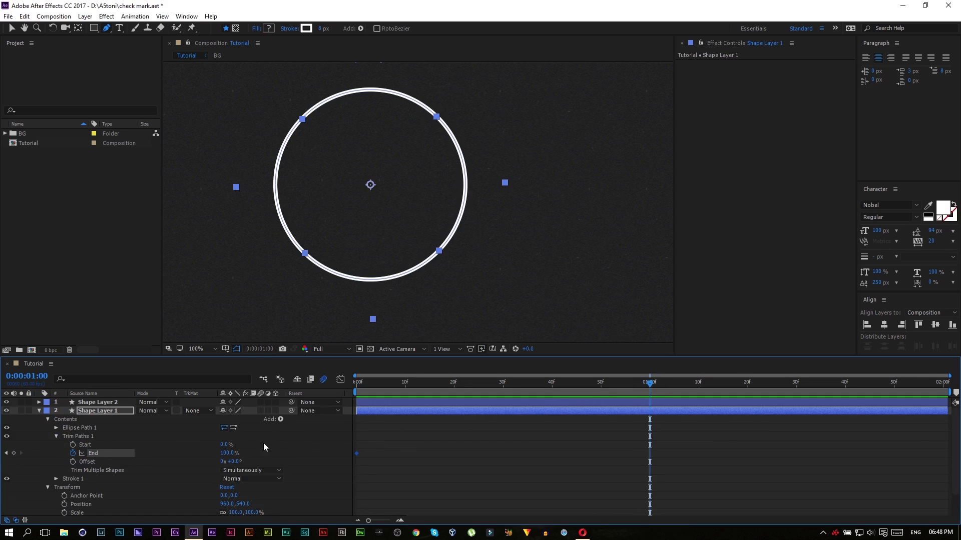
{"action": "left_click_drag", "start_coordinate": [230, 453], "coordinate": [305, 451]}
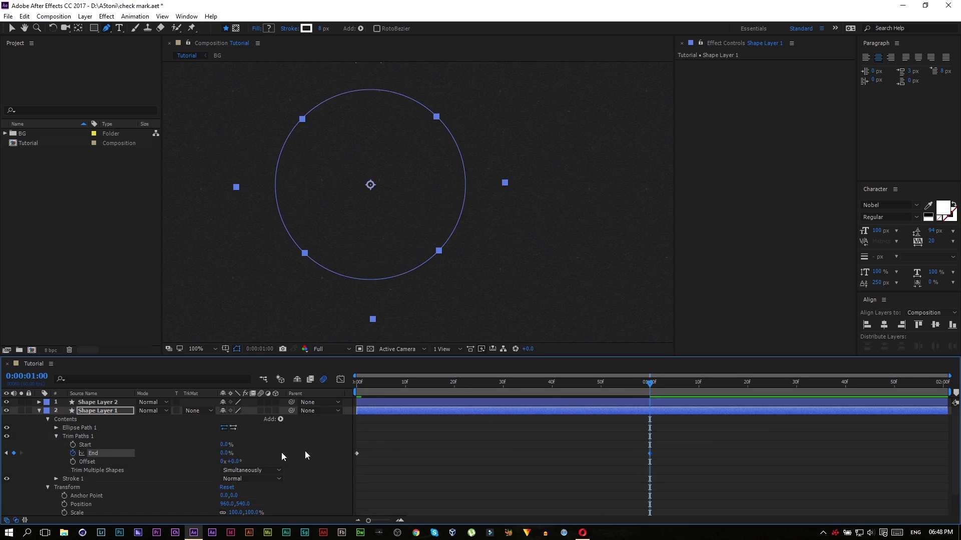
Apply Easy Ease to the circle's two End keyframes
{"action": "left_click_drag", "start_coordinate": [659, 447], "coordinate": [347, 481]}
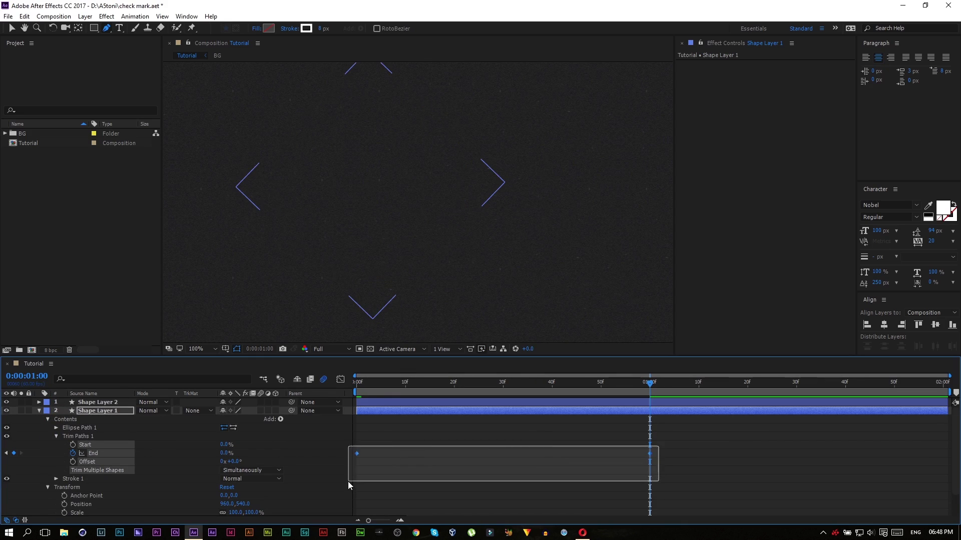
{"action": "left_click_drag", "start_coordinate": [358, 448], "coordinate": [367, 458]}
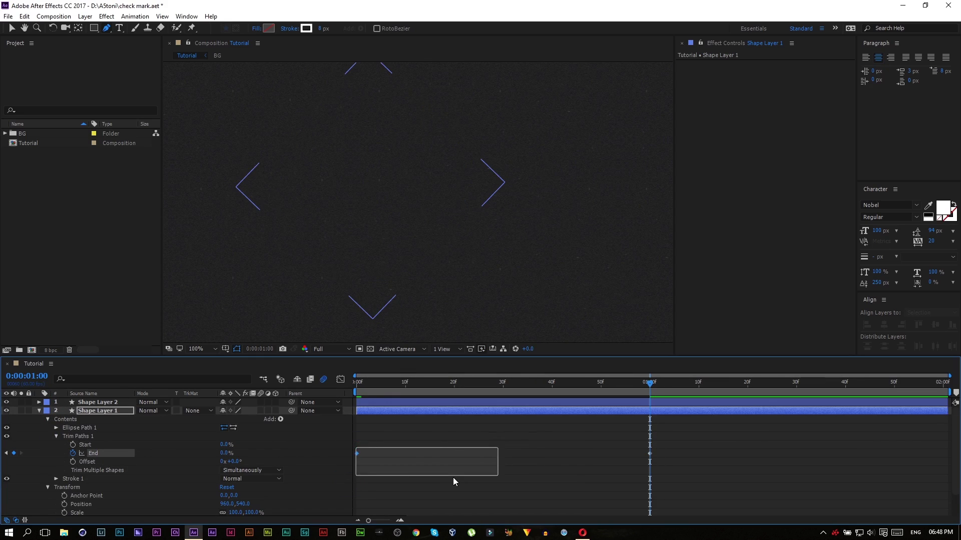
{"action": "right_click", "coordinate": [357, 453]}
{"action": "mouse_move", "coordinate": [398, 447]}
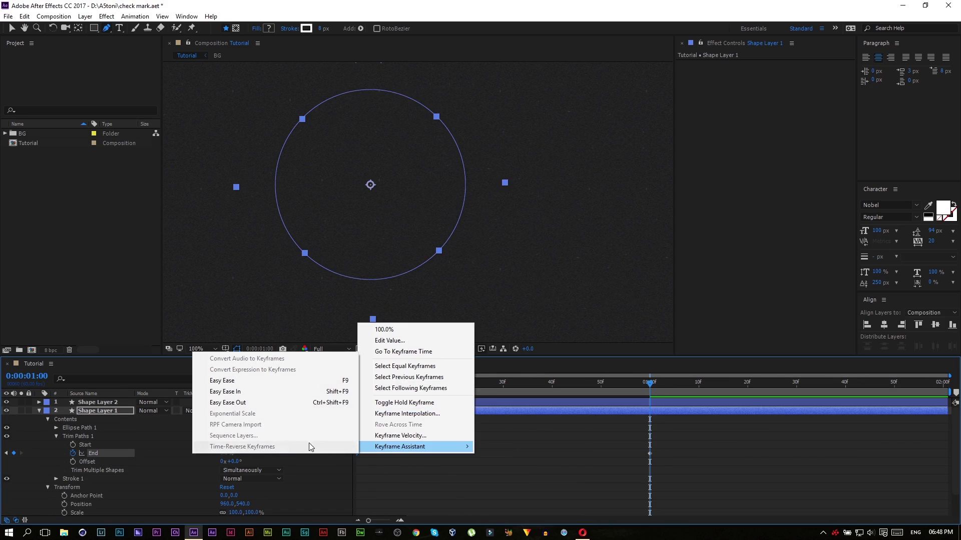
{"action": "left_click", "coordinate": [241, 381]}
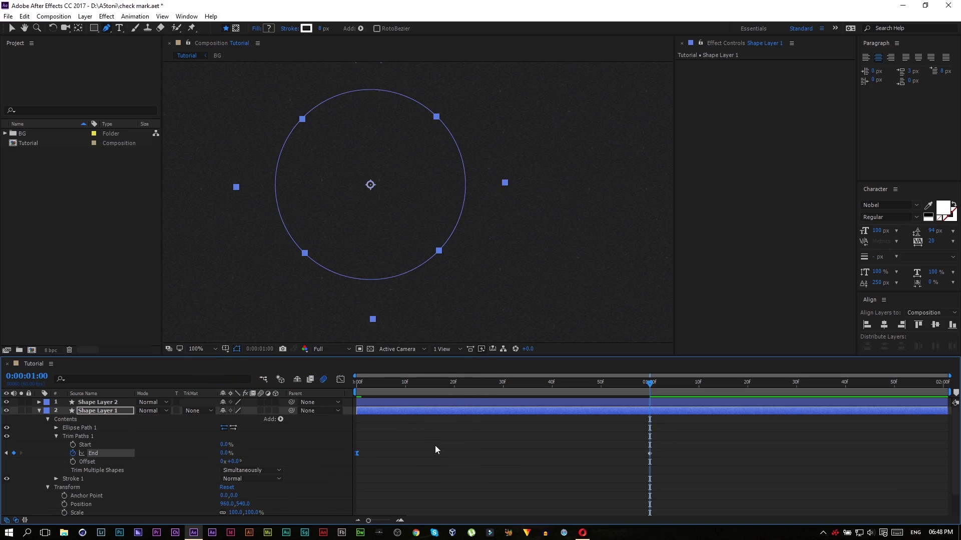
{"action": "left_click", "coordinate": [39, 402]}
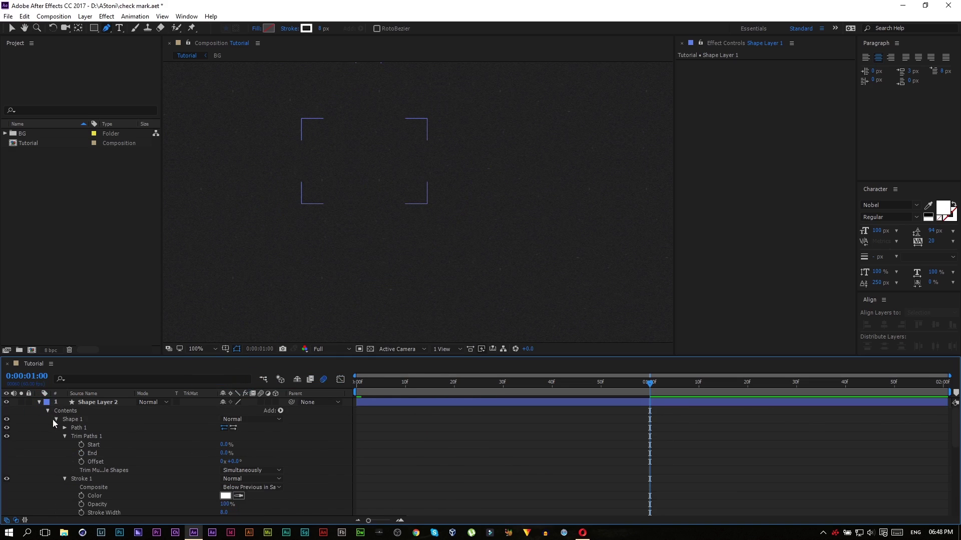
Keyframe the check mark's trim from 1 second to 2 seconds so the tick draws in
{"action": "left_click", "coordinate": [81, 453]}
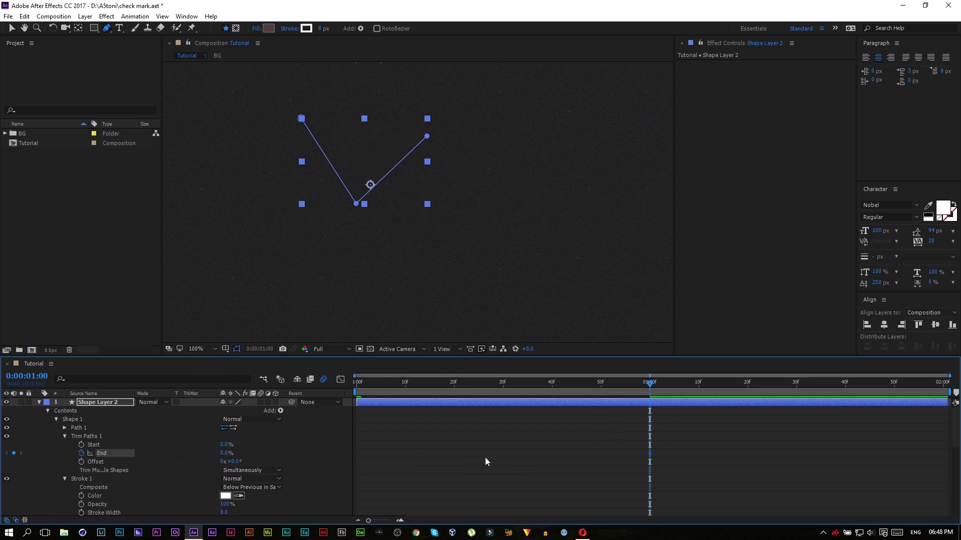
{"action": "left_click_drag", "start_coordinate": [873, 389], "coordinate": [944, 388]}
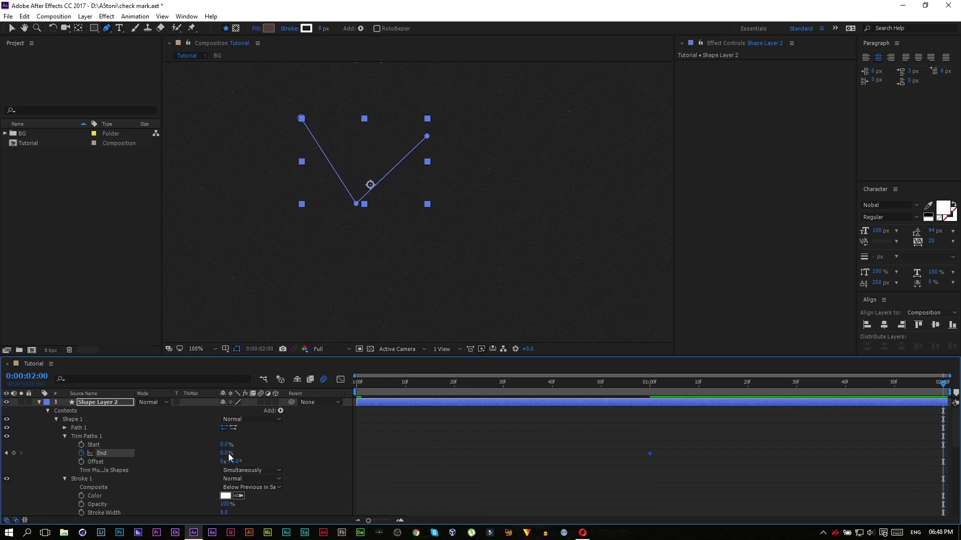
{"action": "left_click_drag", "start_coordinate": [226, 453], "coordinate": [262, 453]}
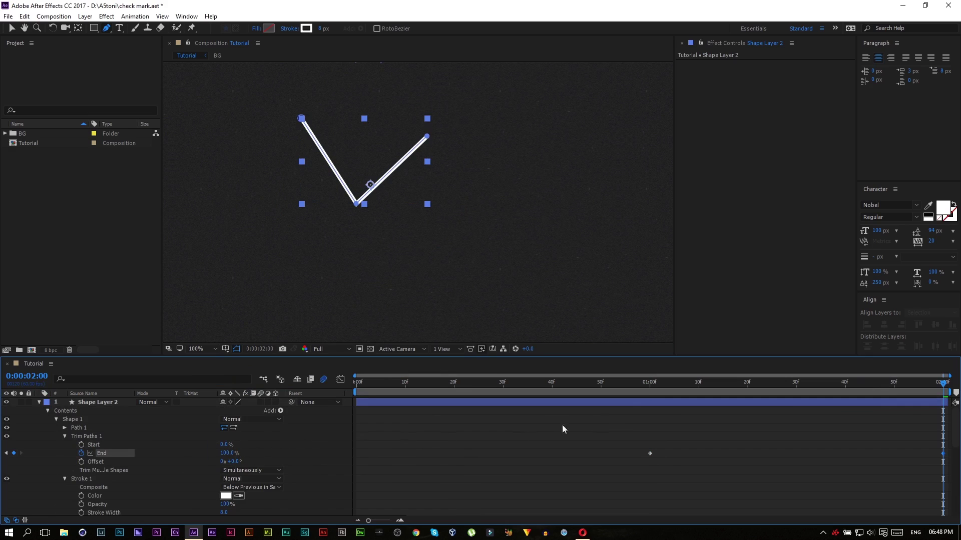
Preview the check mark animation from 1 second, then collapse and select both shape layers
{"action": "left_click", "coordinate": [562, 402]}
{"action": "left_click", "coordinate": [649, 388]}
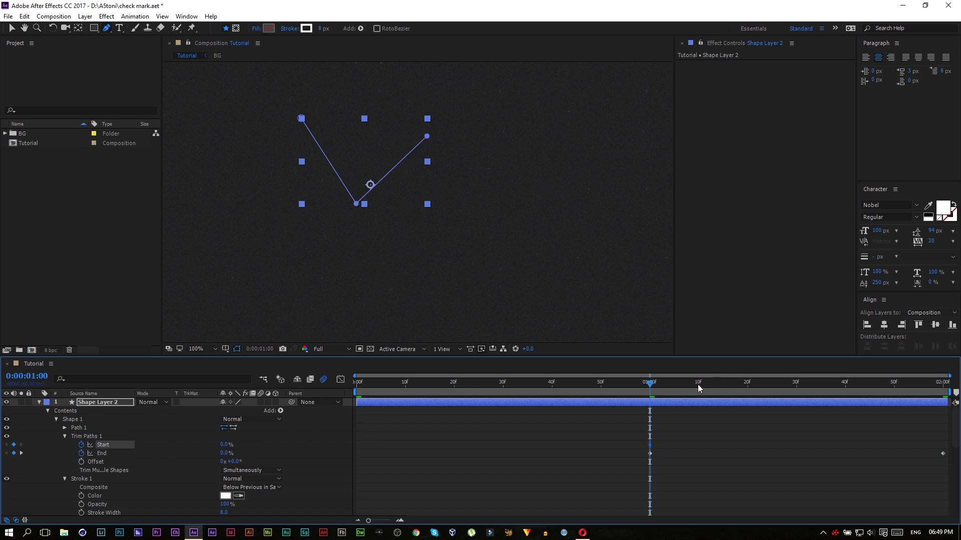
{"action": "key", "text": "space"}
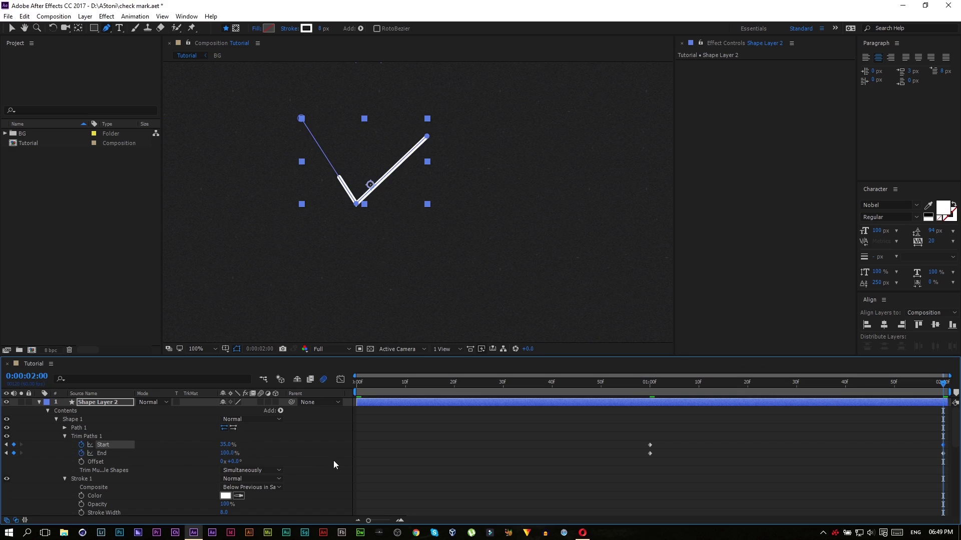
{"action": "left_click", "coordinate": [306, 450]}
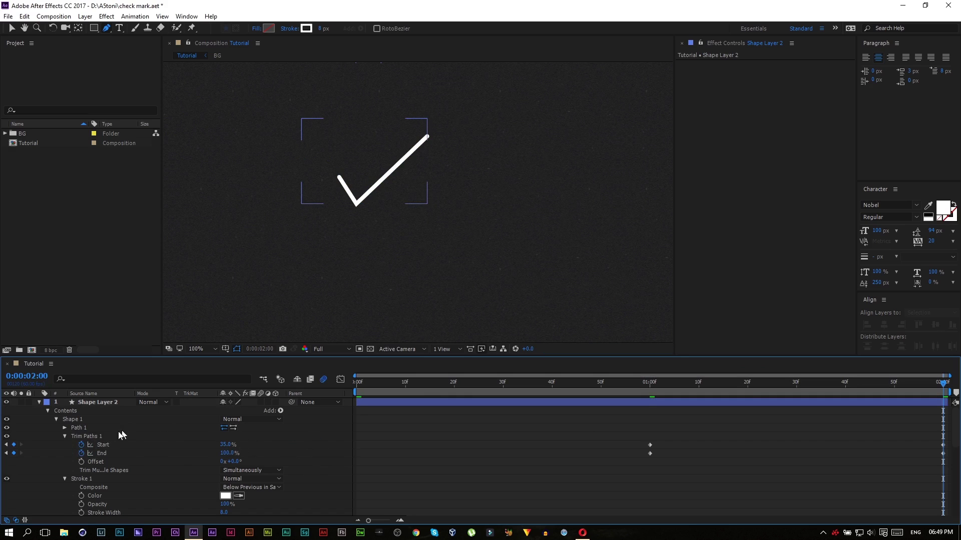
{"action": "left_click", "coordinate": [38, 403]}
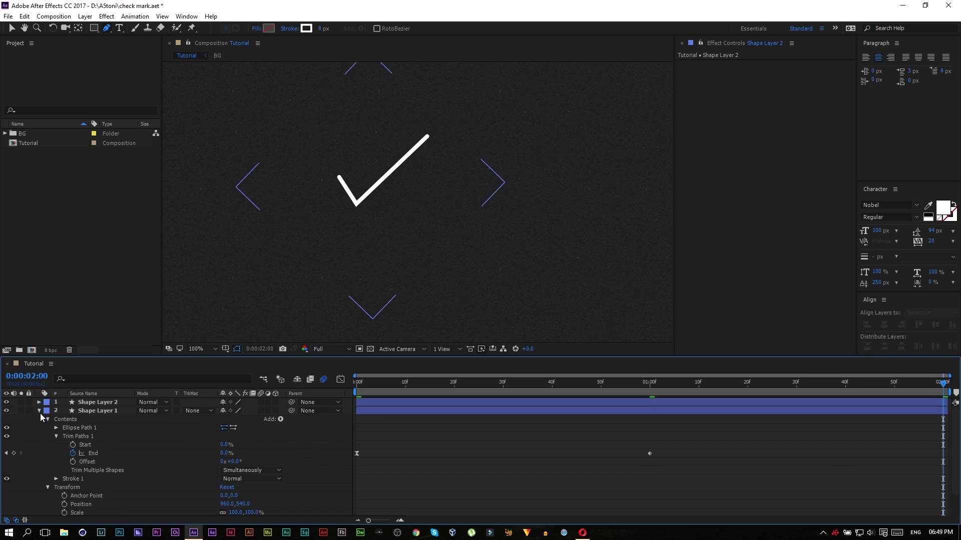
{"action": "left_click", "coordinate": [40, 410]}
{"action": "left_click", "coordinate": [89, 403]}
{"action": "left_click", "coordinate": [91, 413], "text": "shift"}
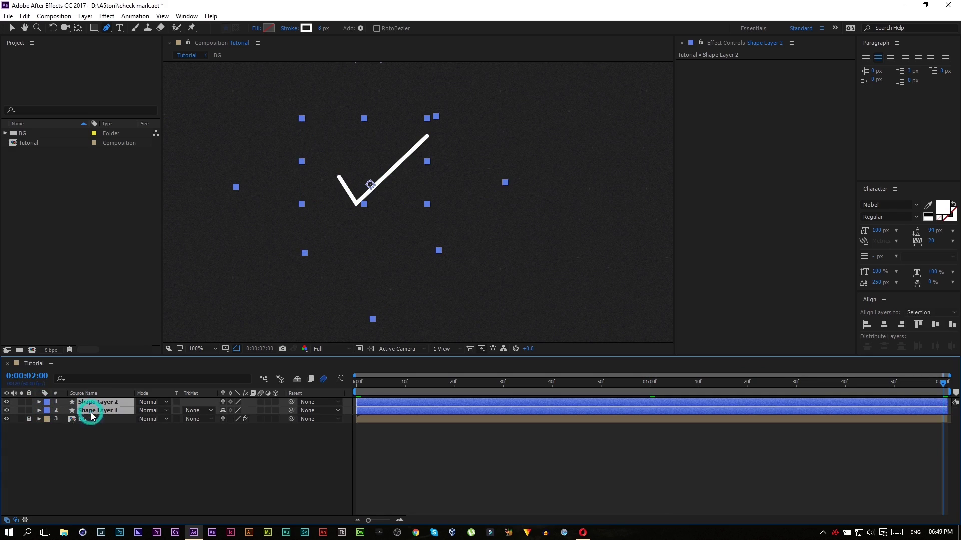
Apply Easy Ease to the check mark's trim Start and End keyframes
{"action": "key", "text": "u"}
{"action": "mouse_move", "coordinate": [635, 409]}
{"action": "left_mouse_down"}
{"action": "mouse_move", "coordinate": [934, 412]}
{"action": "mouse_move", "coordinate": [950, 421]}
{"action": "left_mouse_up"}
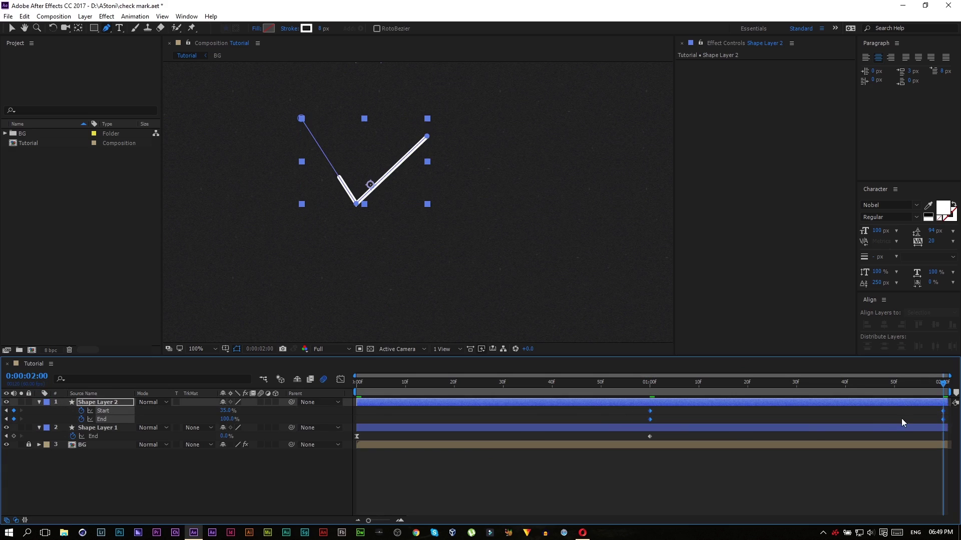
{"action": "right_click", "coordinate": [944, 413]}
{"action": "mouse_move", "coordinate": [931, 405]}
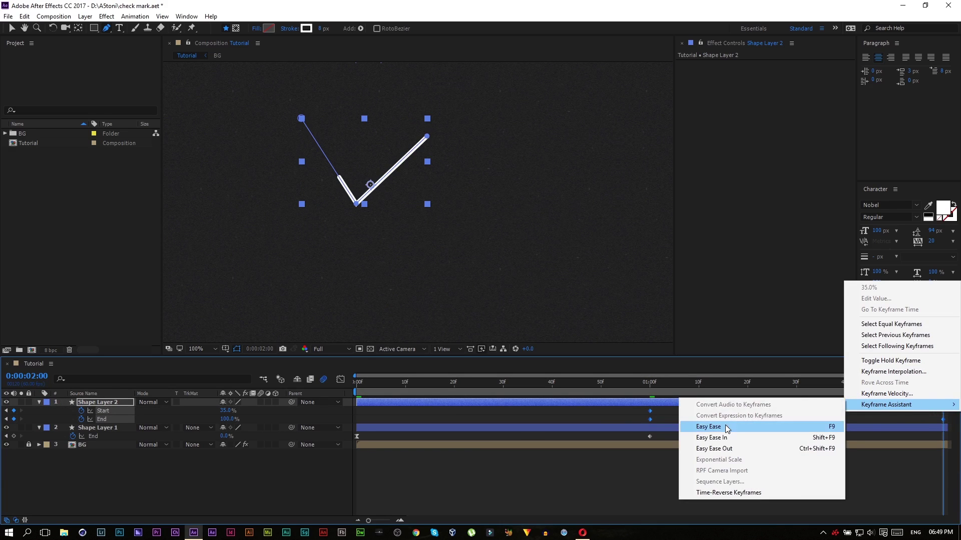
{"action": "left_click", "coordinate": [708, 427]}
Reshape the speed curves in the Graph Editor to peak sharply just after 1 second
{"action": "left_click", "coordinate": [339, 382]}
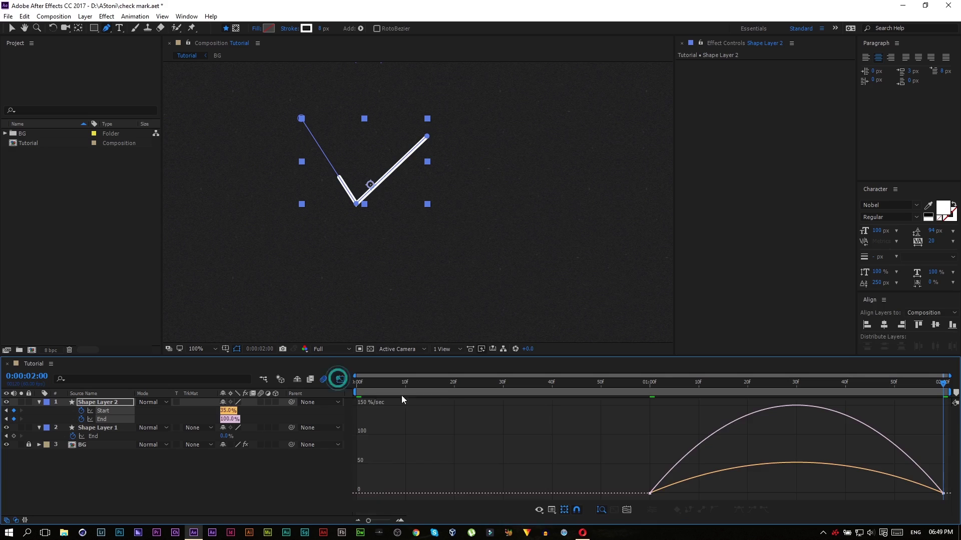
{"action": "mouse_move", "coordinate": [941, 462]}
{"action": "left_mouse_down"}
{"action": "mouse_move", "coordinate": [947, 511]}
{"action": "mouse_move", "coordinate": [916, 495]}
{"action": "mouse_move", "coordinate": [767, 491]}
{"action": "left_mouse_up"}
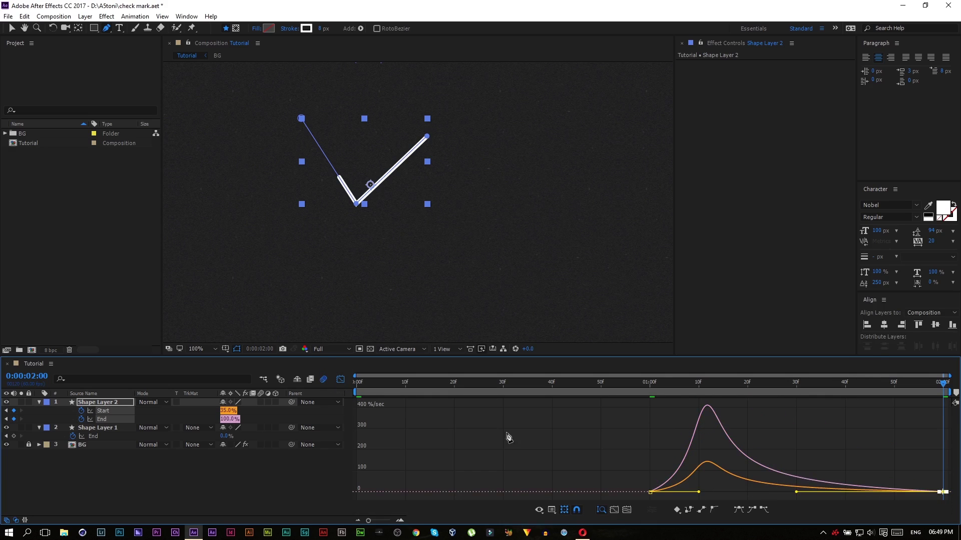
{"action": "left_click", "coordinate": [339, 382]}
{"action": "key", "text": "Home"}
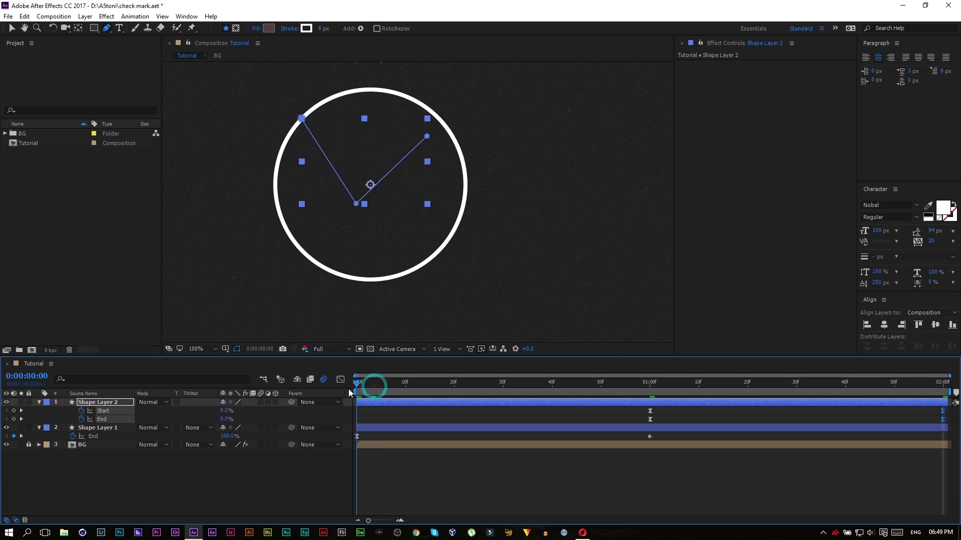
Shift the check mark's keyframes earlier so its End keyframe starts at 0f, then preview
{"action": "left_click_drag", "start_coordinate": [356, 383], "coordinate": [668, 414]}
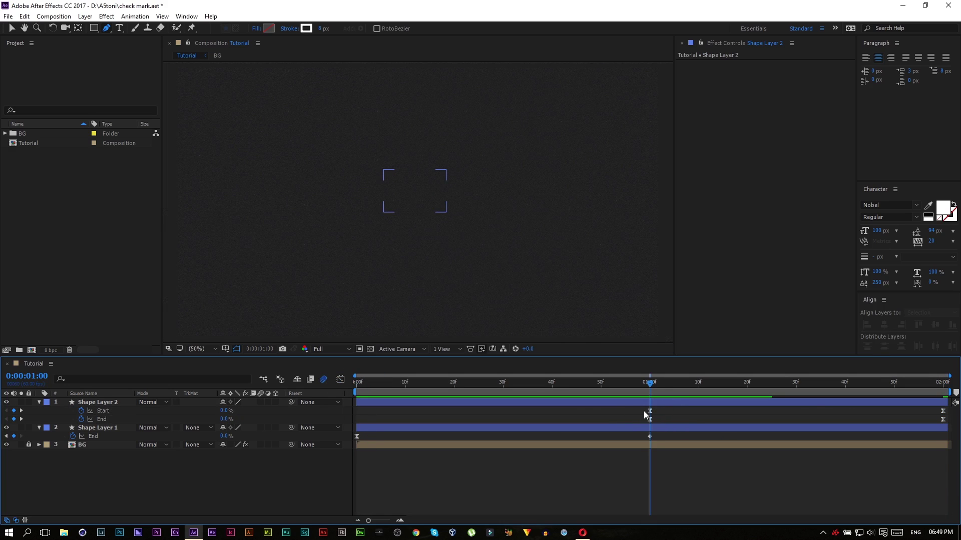
{"action": "mouse_move", "coordinate": [643, 411]}
{"action": "left_mouse_down"}
{"action": "mouse_move", "coordinate": [662, 422]}
{"action": "mouse_move", "coordinate": [364, 413]}
{"action": "left_mouse_up"}
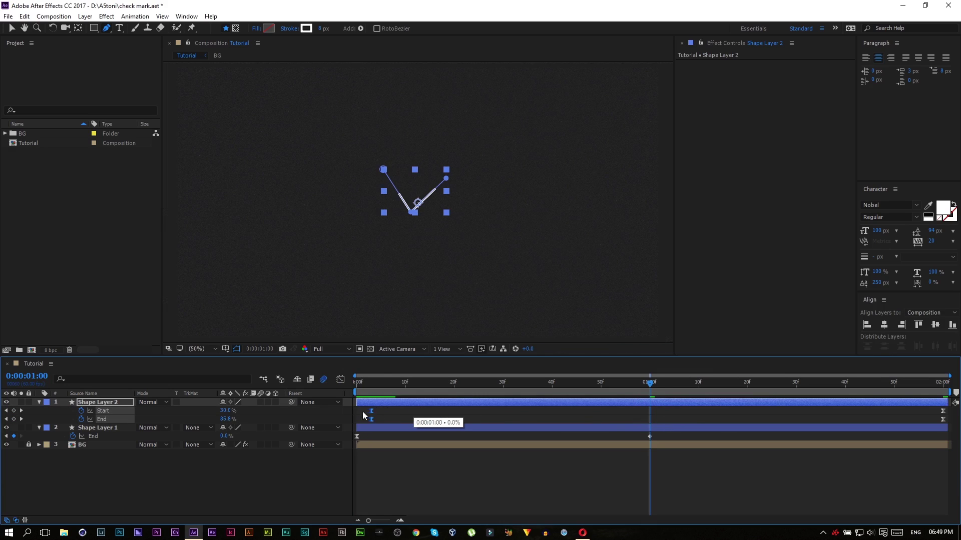
{"action": "key", "text": "space"}
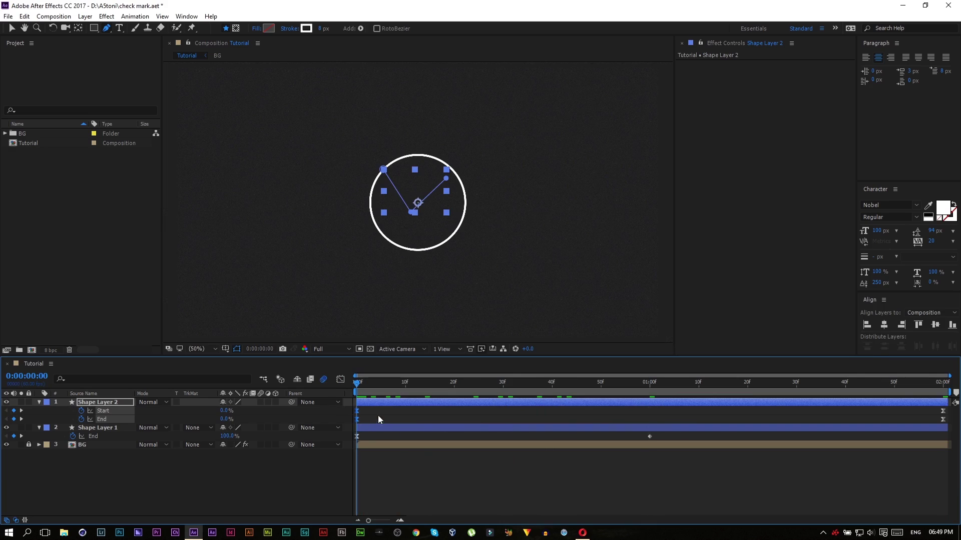
{"action": "left_click", "coordinate": [356, 412]}
Move the check mark's Start keyframe back to 1:00 and preview from the start
{"action": "left_click_drag", "start_coordinate": [356, 413], "coordinate": [650, 411]}
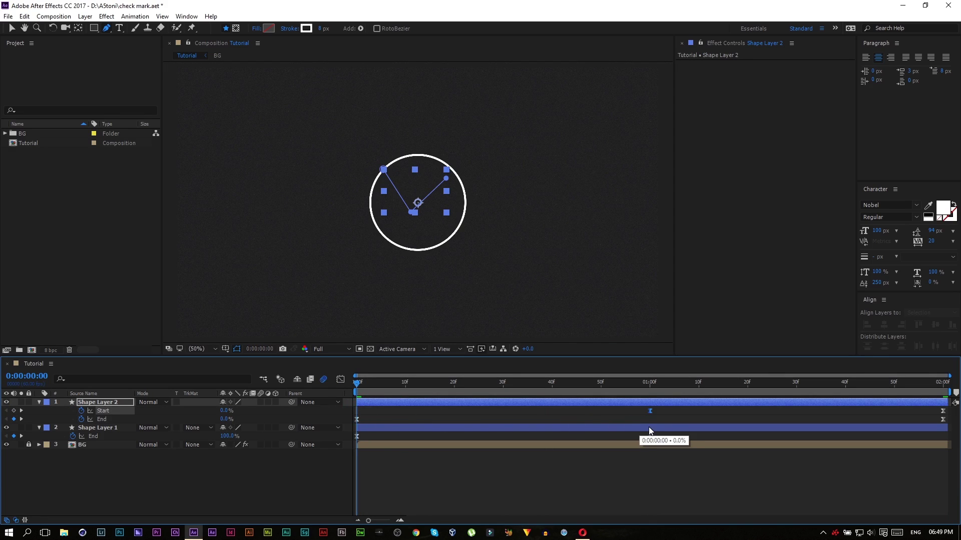
{"action": "left_click", "coordinate": [653, 392]}
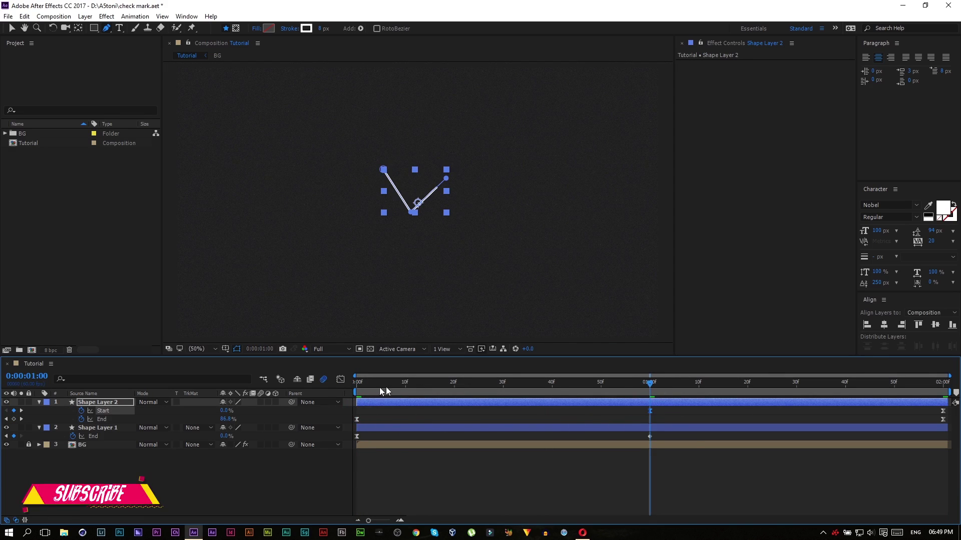
{"action": "left_click_drag", "start_coordinate": [648, 391], "coordinate": [360, 388]}
{"action": "key", "text": "space"}
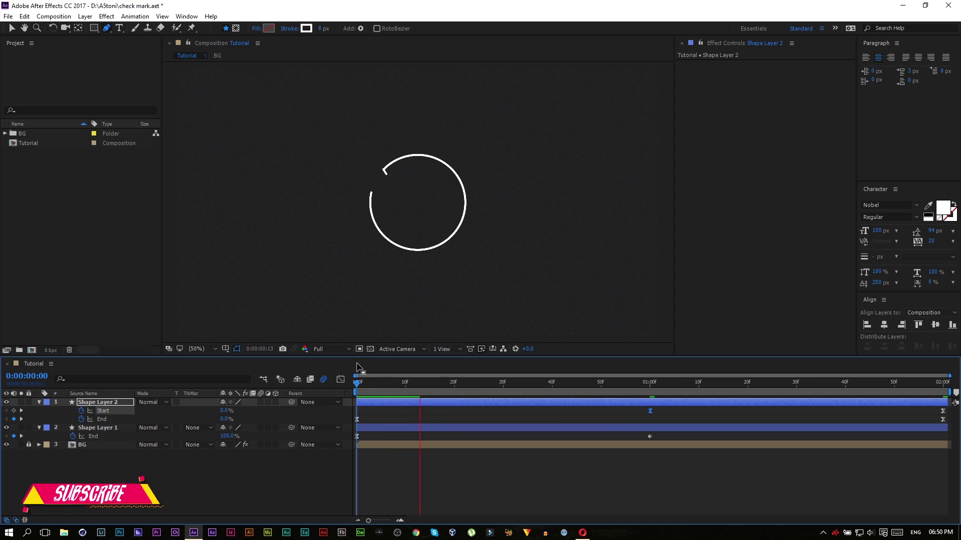
{"action": "key", "text": "period"}
{"action": "left_click", "coordinate": [455, 386]}
At 400% zoom, drag the check mark's top-left vertex onto the circle's stroke, then fit and preview
{"action": "left_click", "coordinate": [320, 453]}
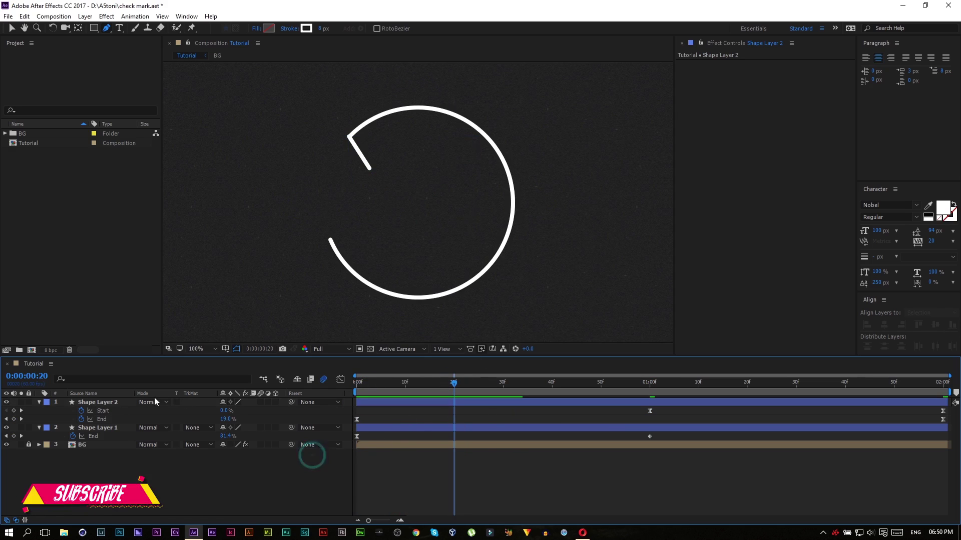
{"action": "left_click", "coordinate": [123, 402]}
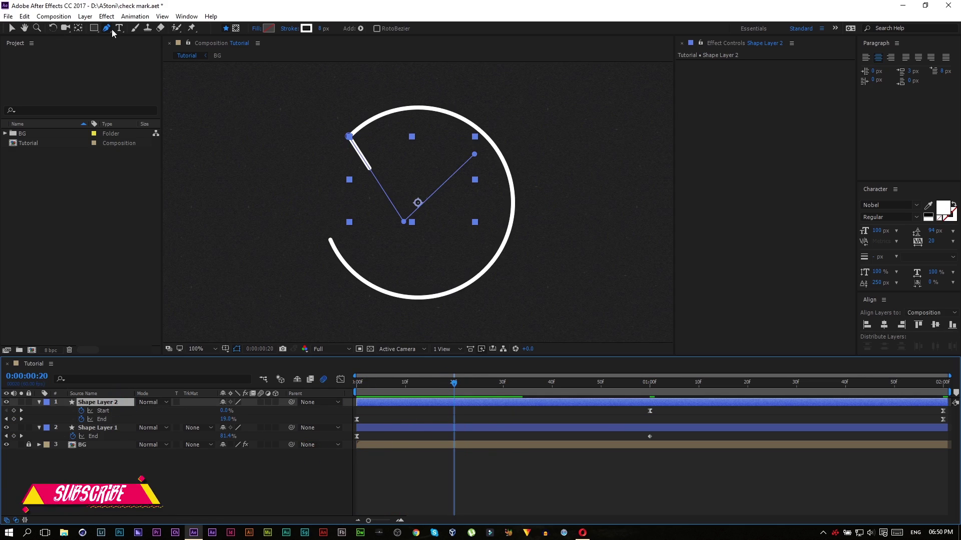
{"action": "scroll", "coordinate": [345, 194], "scroll_direction": "up", "scroll_amount": 2}
{"action": "key", "text": "period"}
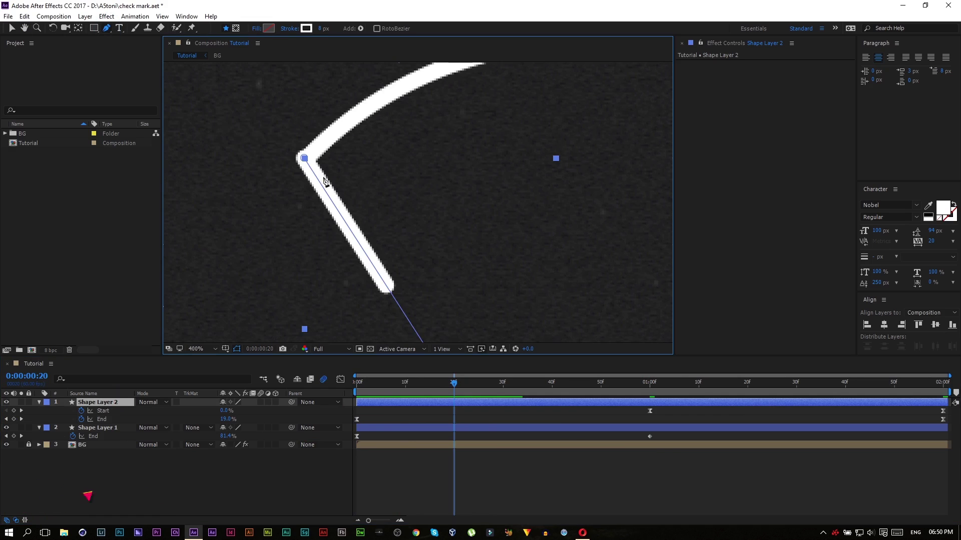
{"action": "left_click_drag", "start_coordinate": [304, 159], "coordinate": [306, 163]}
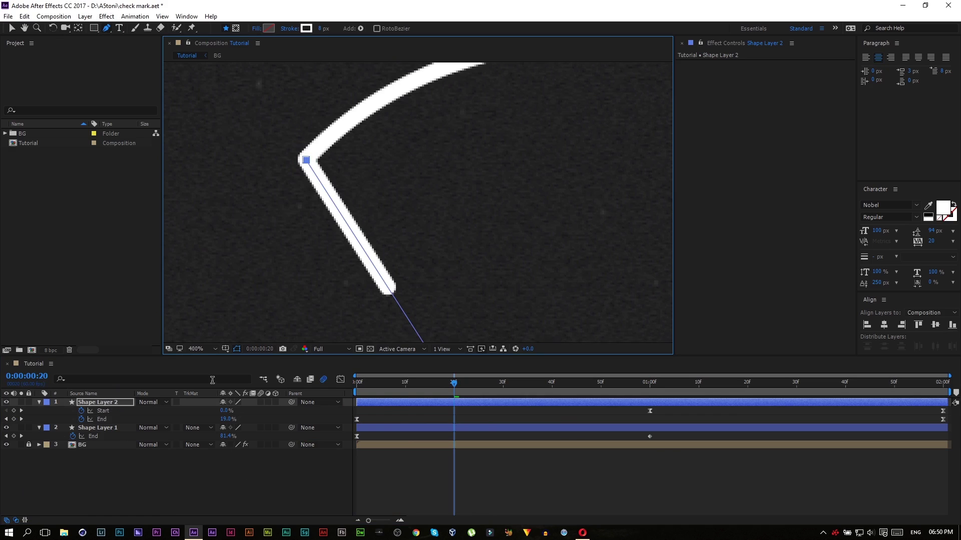
{"action": "left_click", "coordinate": [196, 349]}
{"action": "left_click", "coordinate": [210, 166]}
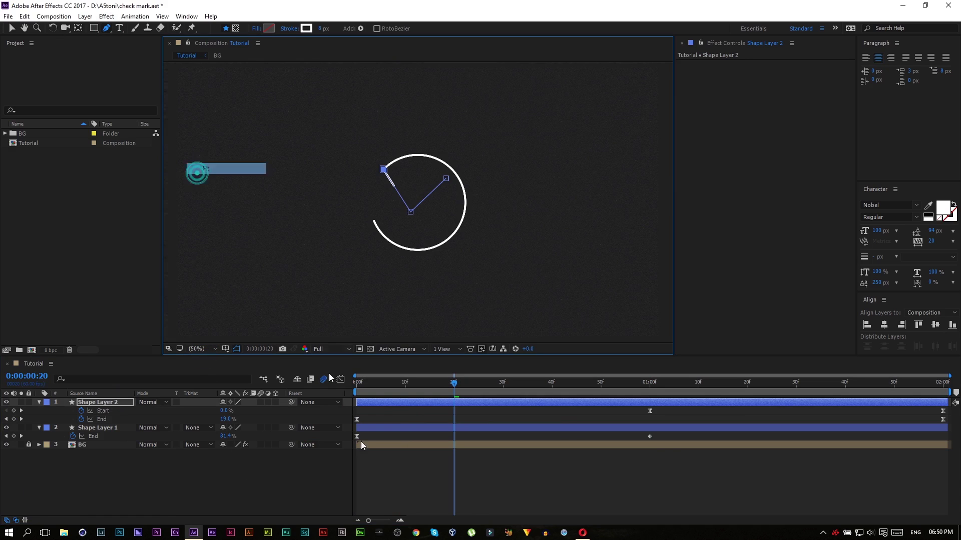
{"action": "left_click", "coordinate": [281, 483]}
{"action": "key", "text": "space"}
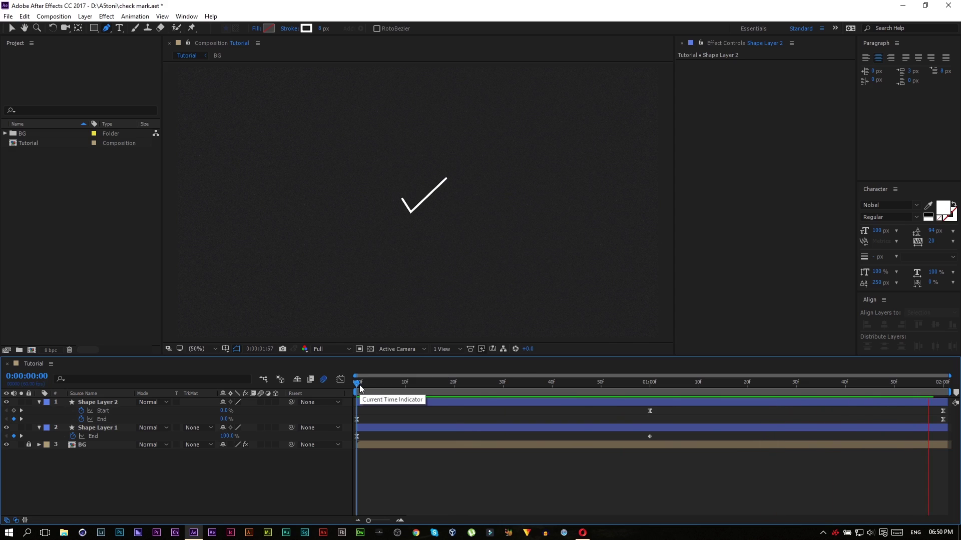
{"action": "key", "text": "space"}
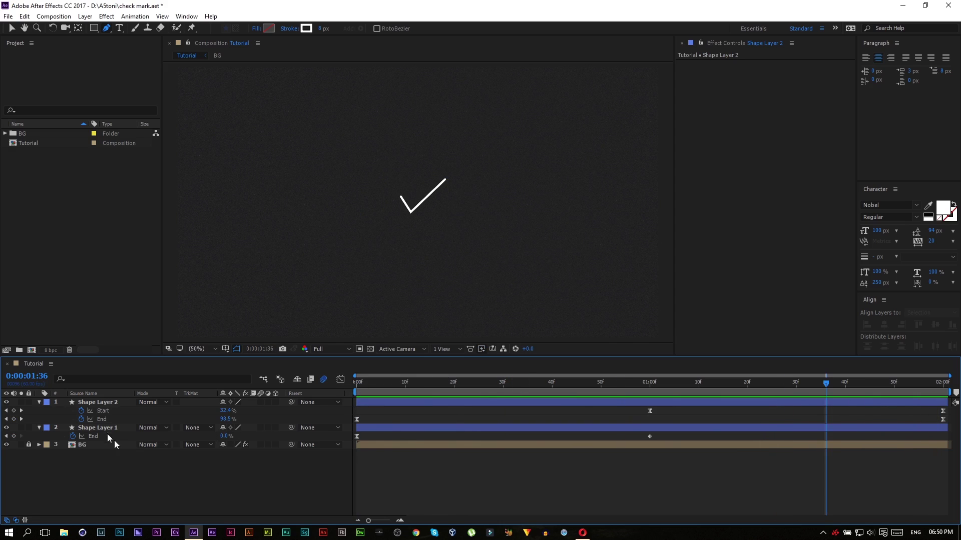
Duplicate the circle layer (Shape Layer 1) and move the copy below the original
{"action": "left_click", "coordinate": [104, 428]}
{"action": "key", "text": "ctrl+d"}
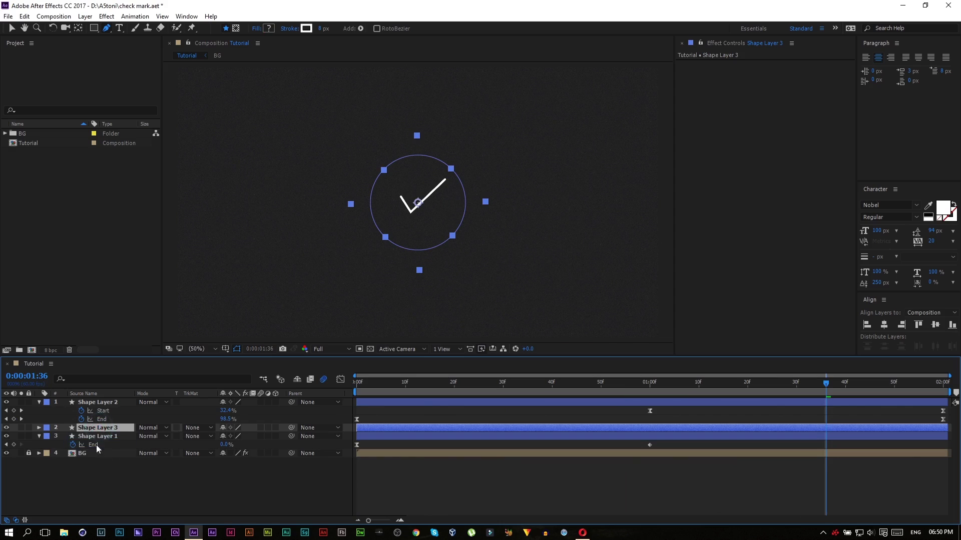
{"action": "key", "text": "ctrl+bracketleft"}
Set the copied circle's Opacity to 50% and preview the finished animation from the start
{"action": "left_click", "coordinate": [39, 444]}
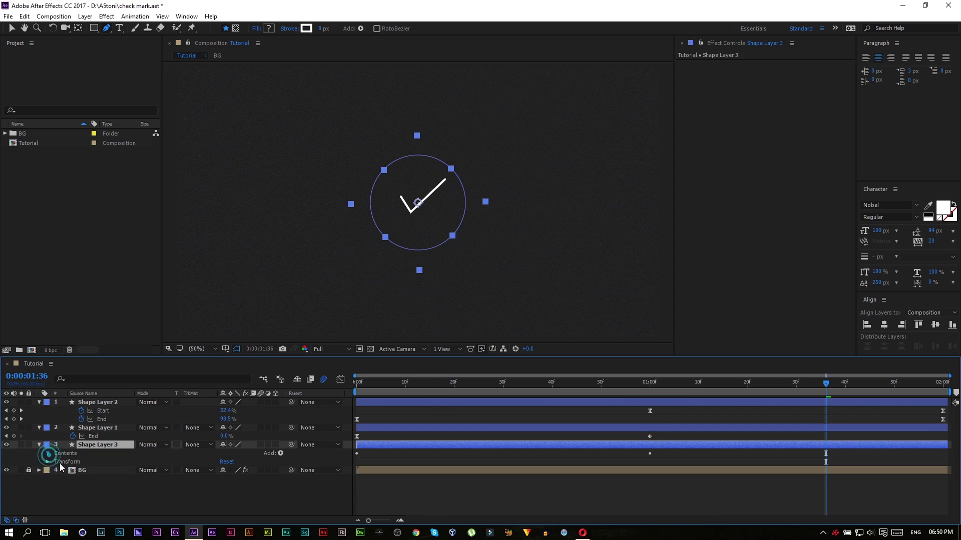
{"action": "left_click", "coordinate": [48, 454]}
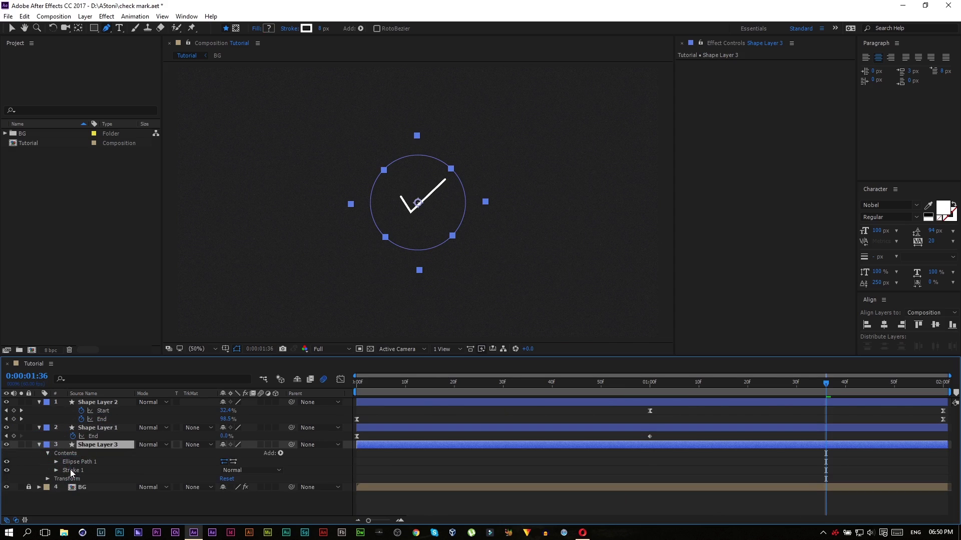
{"action": "key", "text": "t"}
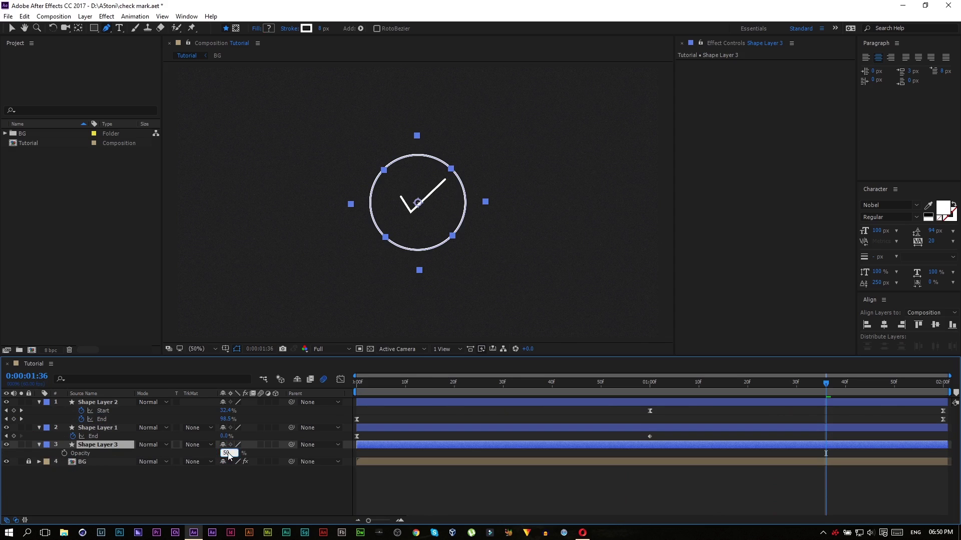
{"action": "key", "text": "Return"}
{"action": "left_click", "coordinate": [261, 504]}
{"action": "key", "text": "Home"}
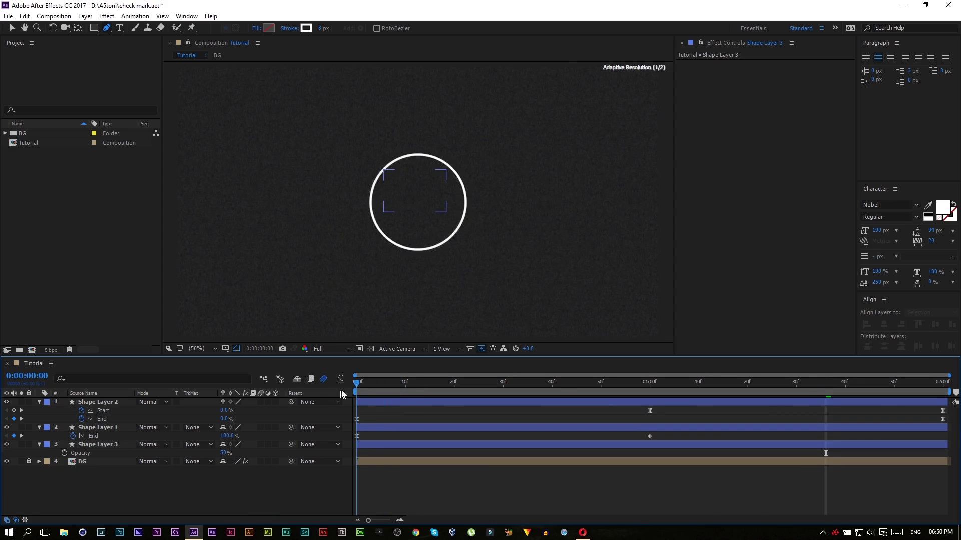
{"action": "key", "text": "space"}
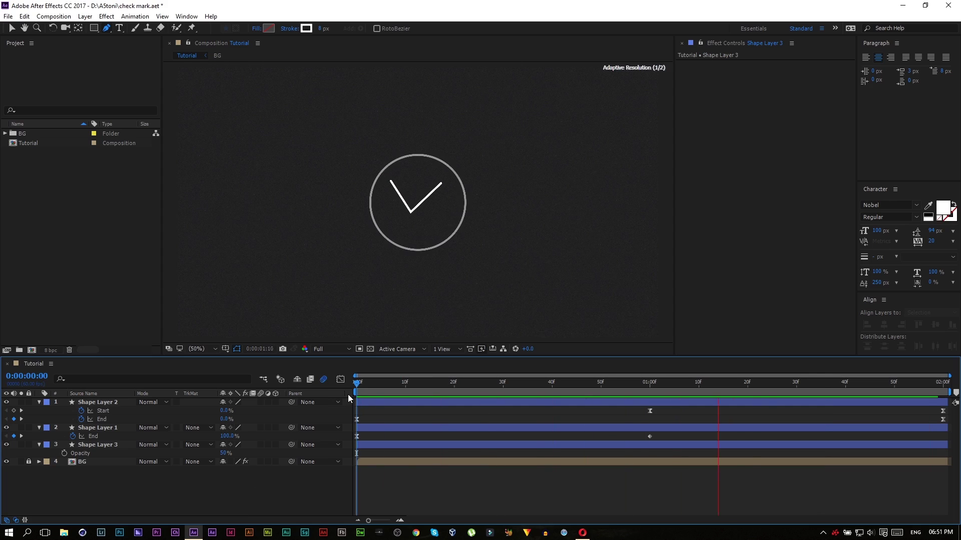